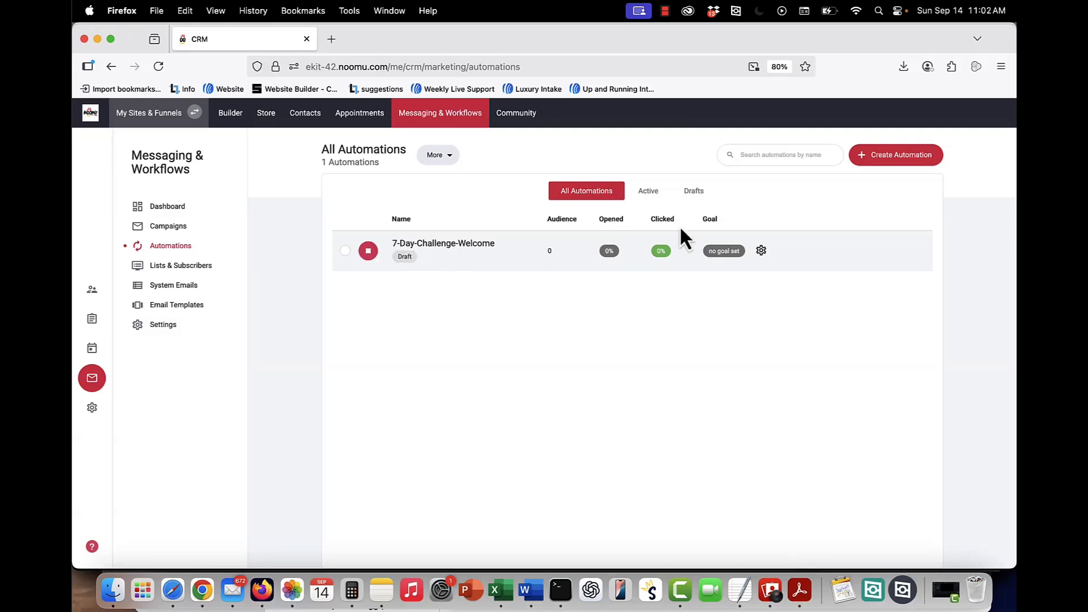
# Open the options menu of the 7-Day-Challenge-Welcome automation and dismiss it.
pyautogui.click(762, 251)
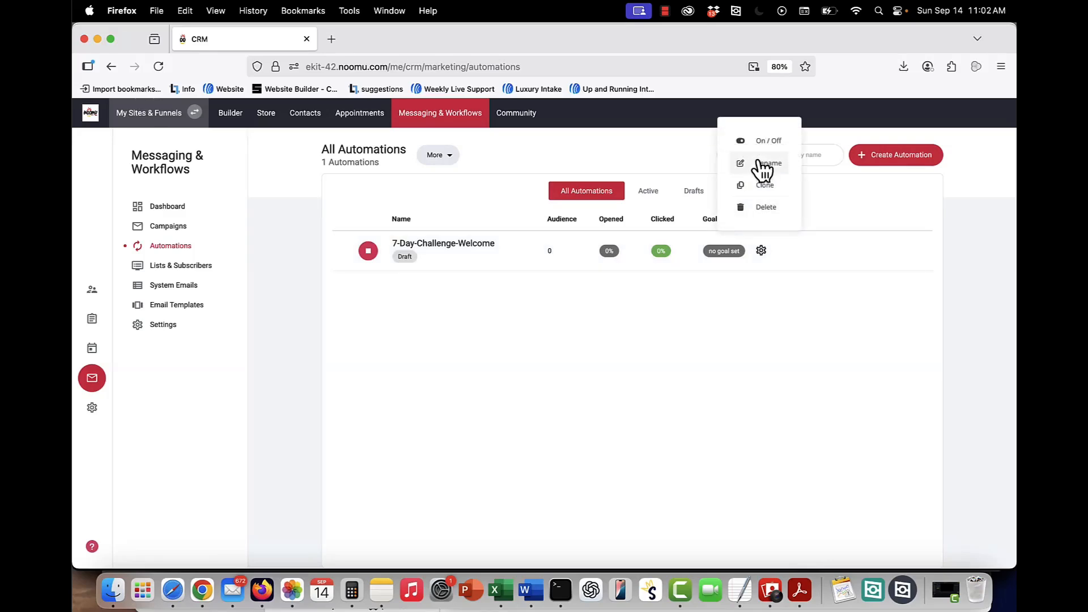
pyautogui.click(567, 335)
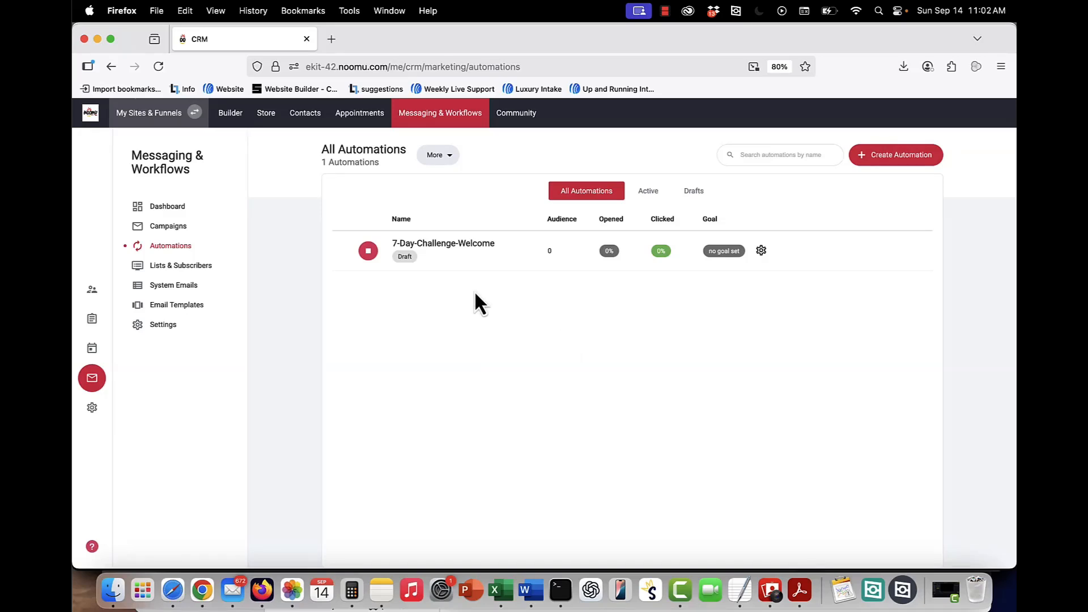
# Open the 7-Day-Challenge-Welcome automation and scroll through its sequence of emails and delays.
pyautogui.click(442, 249)
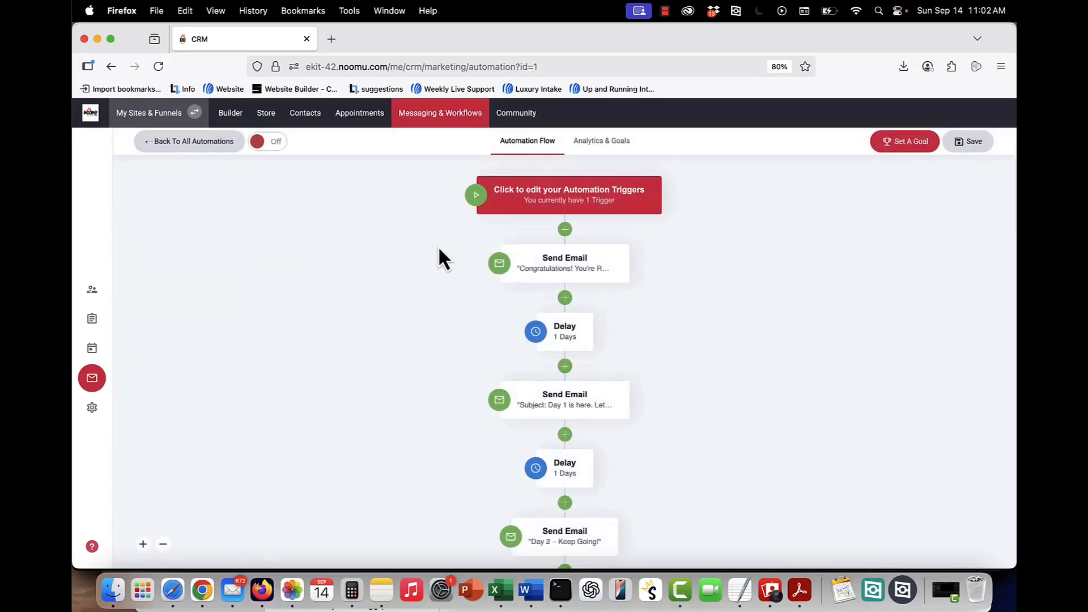
pyautogui.scroll(-10, 533, 333)
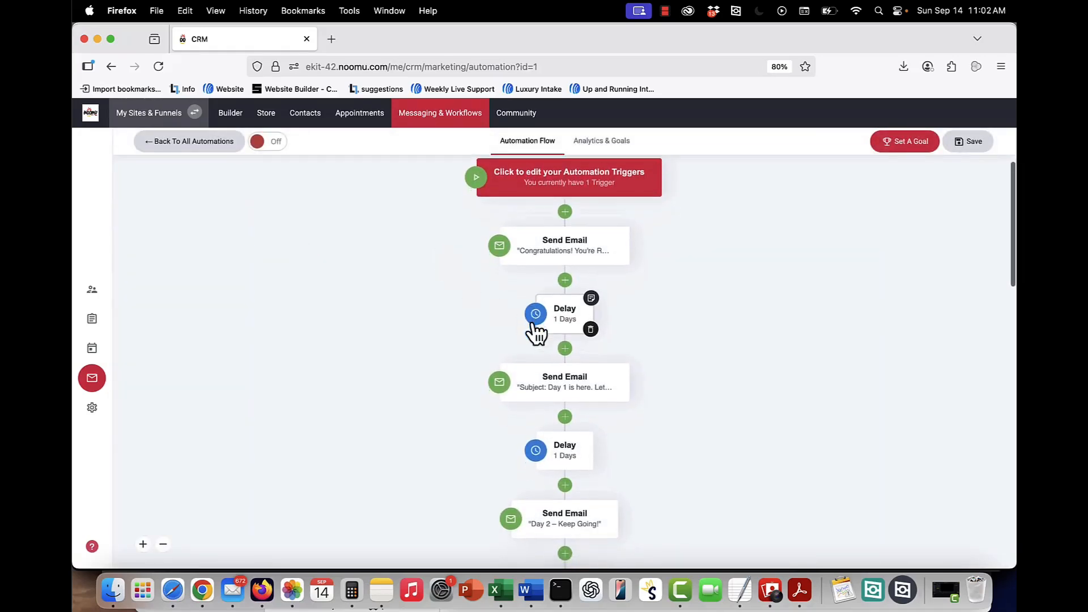
pyautogui.scroll(-5, 536, 333)
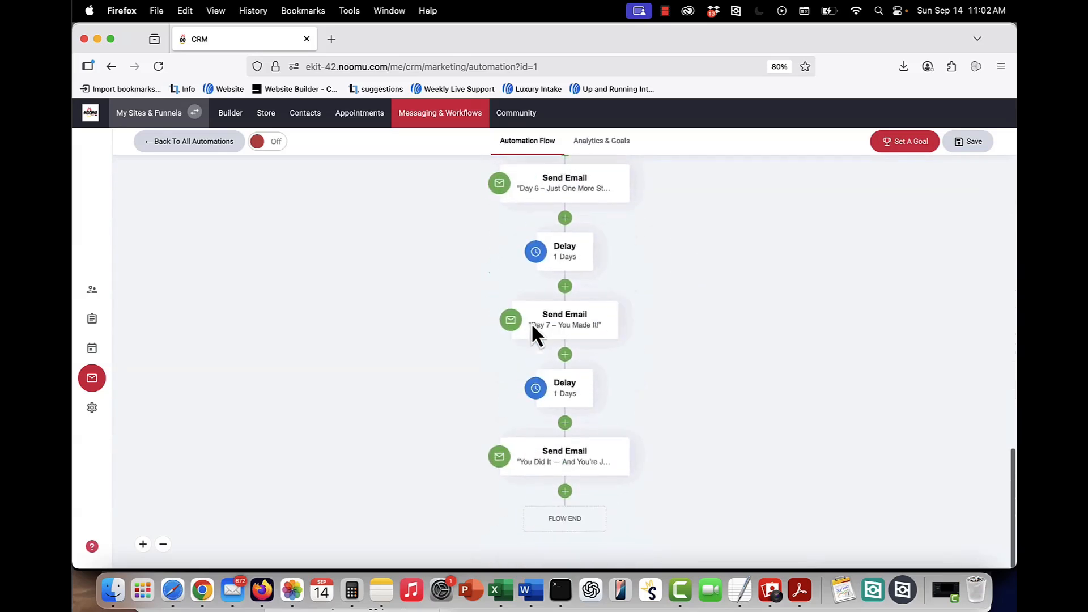
pyautogui.scroll(13, 536, 333)
pyautogui.scroll(3, 536, 333)
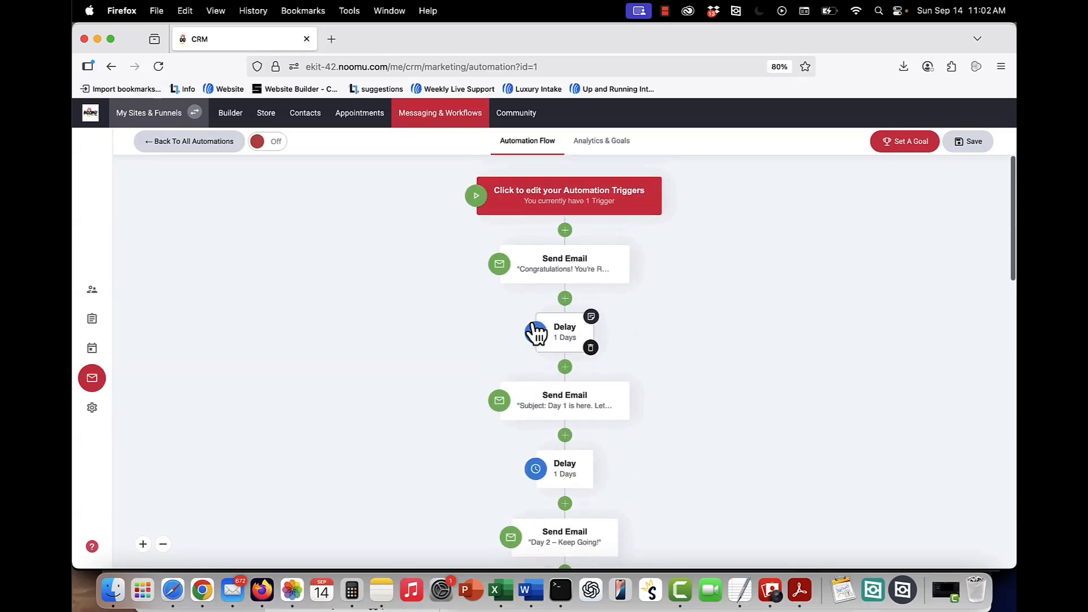
pyautogui.scroll(-1, 547, 345)
pyautogui.scroll(-2, 546, 345)
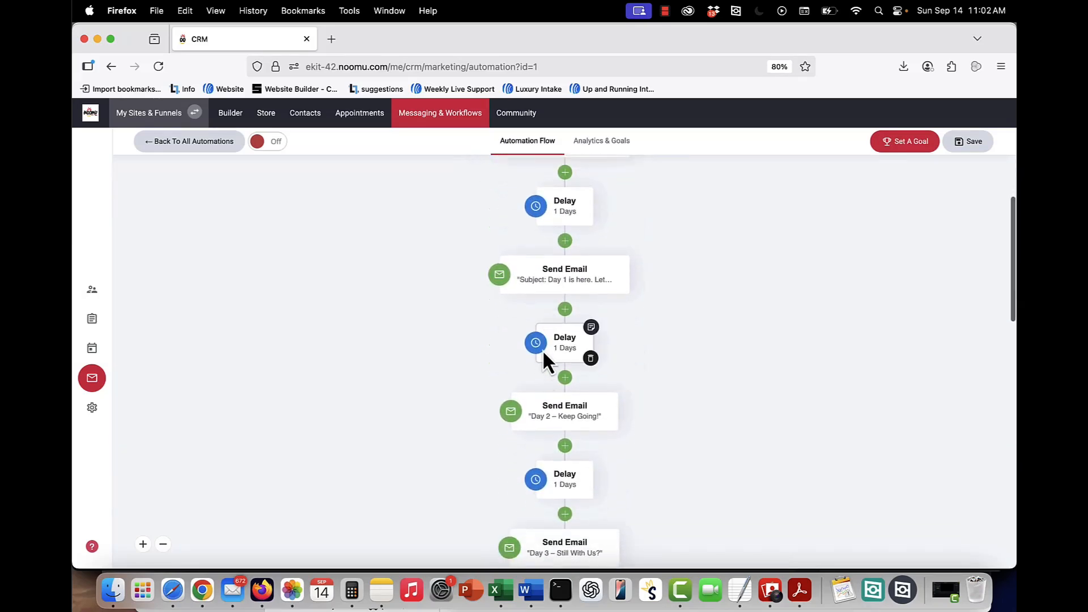
# Open the settings of the Delay step after the Day 1 email to view them, then close.
pyautogui.click(543, 343)
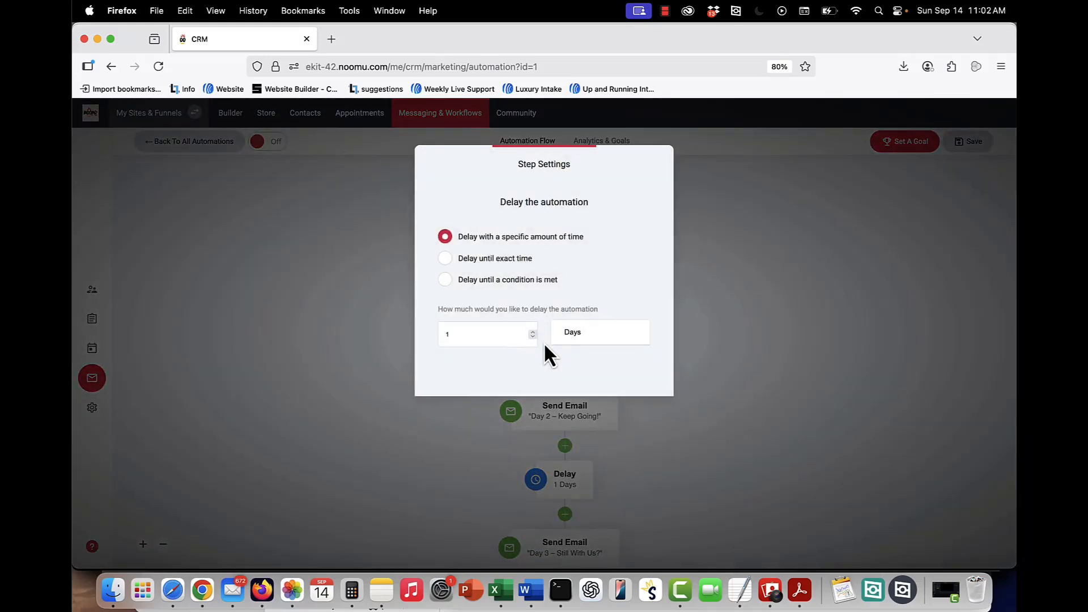
pyautogui.click(726, 276)
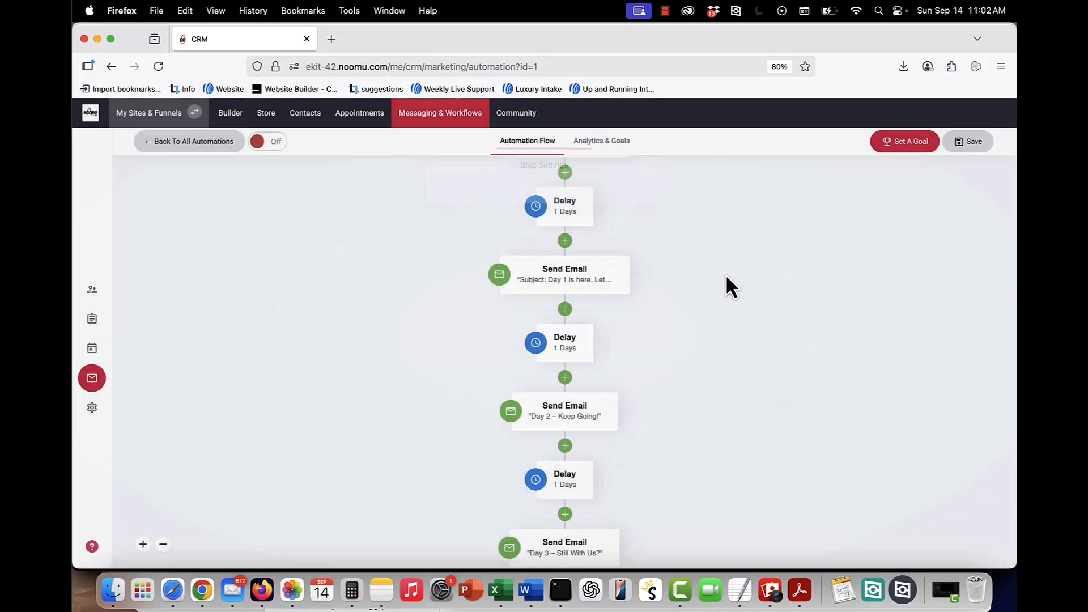
# Open the first Send Email step in the email editor and review its welcome text.
pyautogui.scroll(4, 727, 276)
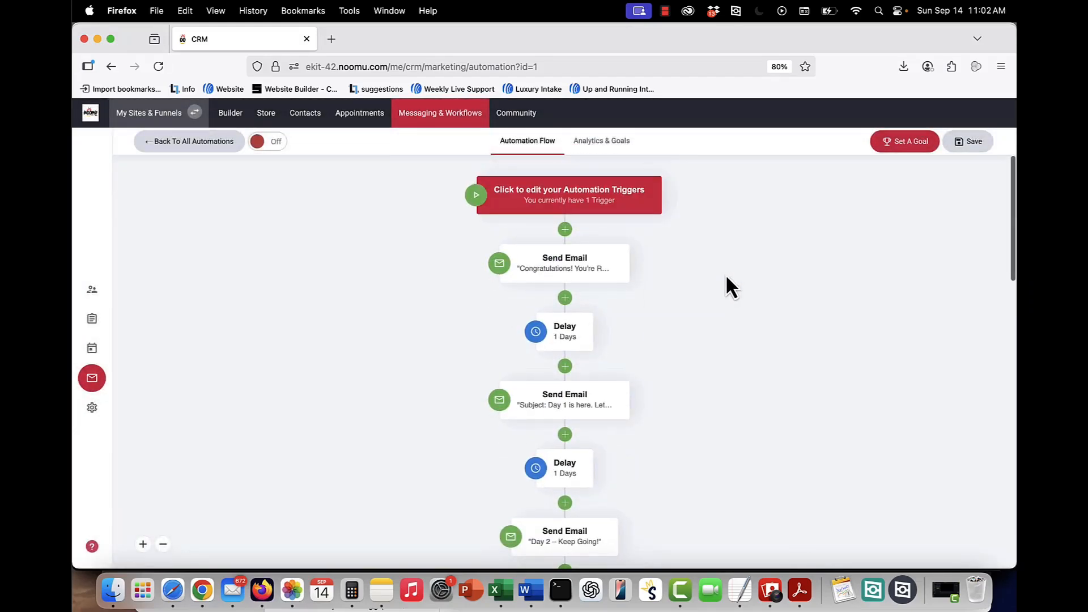
pyautogui.click(593, 273)
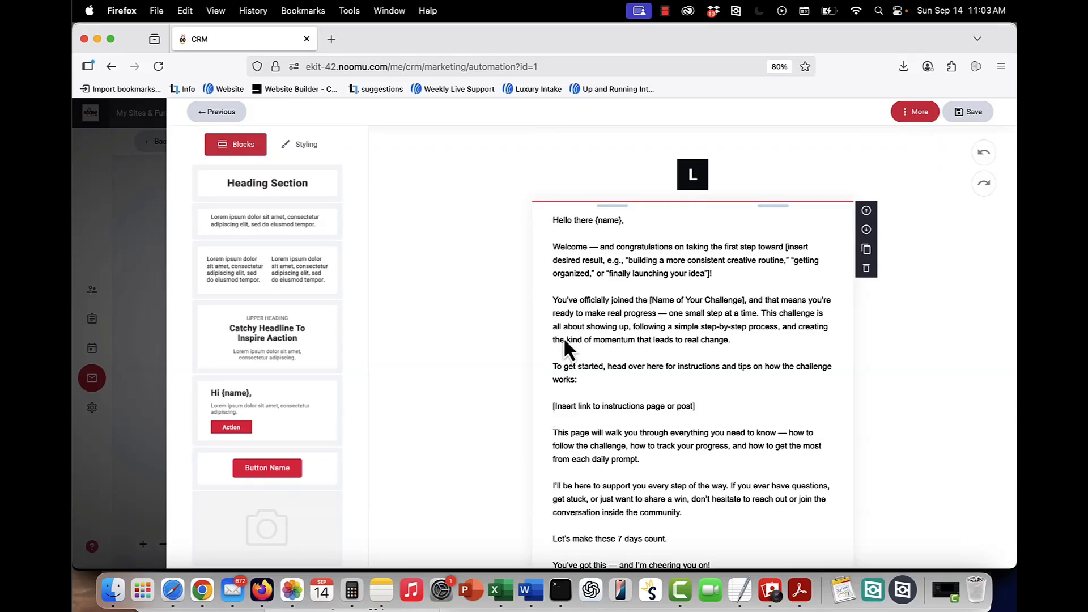
pyautogui.click(784, 247)
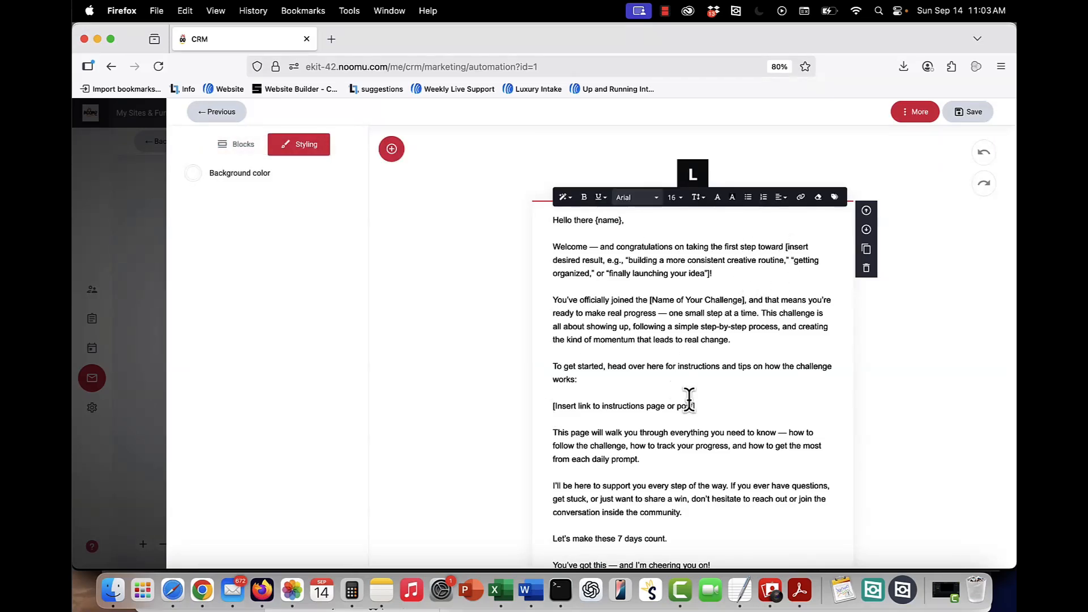
pyautogui.scroll(-3, 688, 400)
pyautogui.scroll(5, 595, 479)
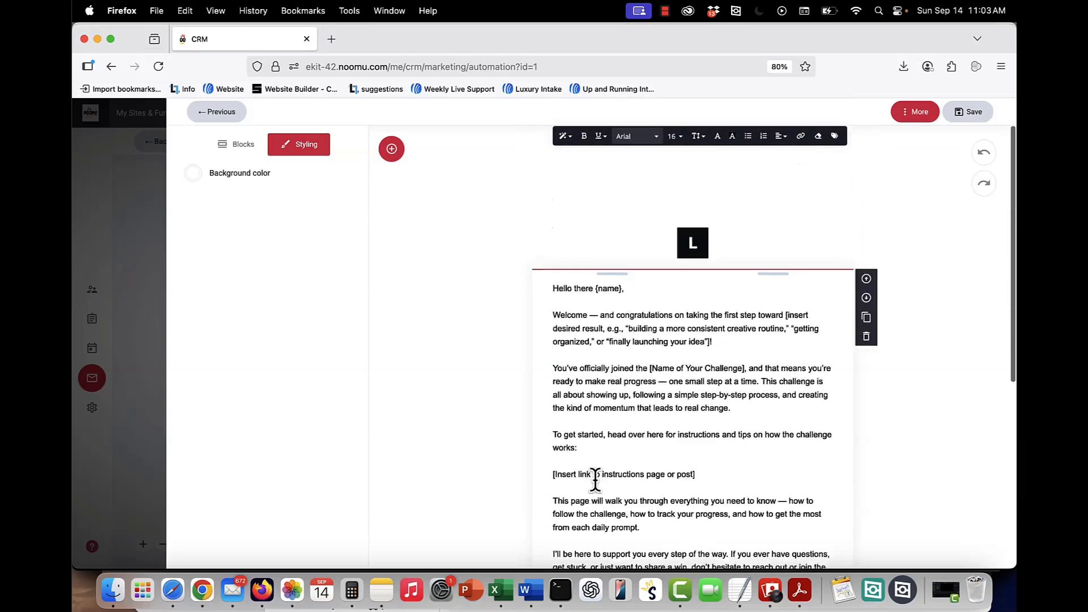
pyautogui.scroll(-2, 596, 479)
# Highlight the {name} placeholder in the email's greeting line.
pyautogui.moveTo(594, 220); pyautogui.dragTo(622, 220)
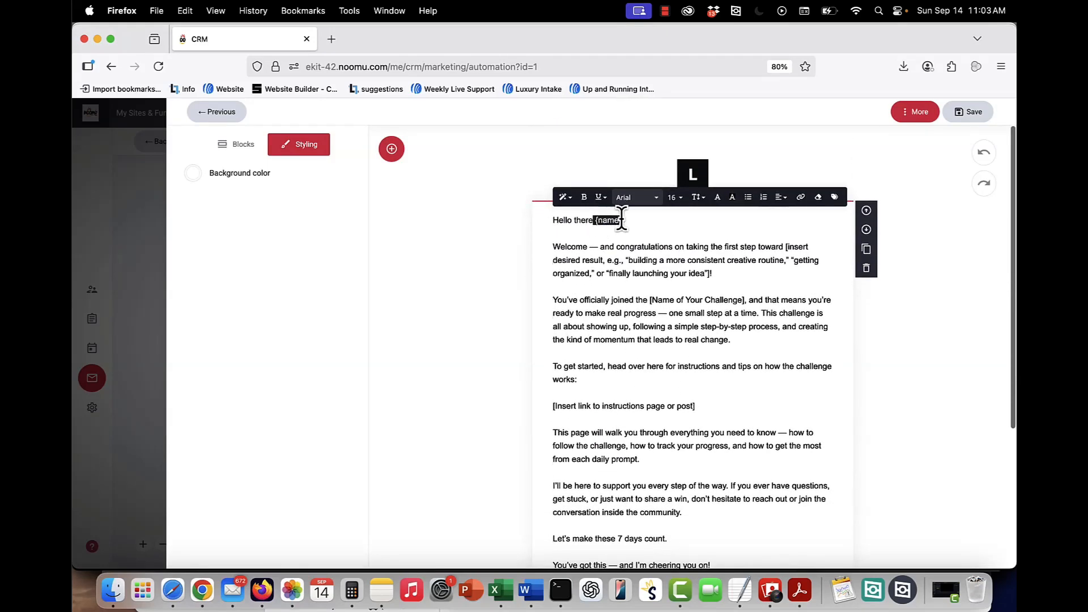
pyautogui.click(646, 230)
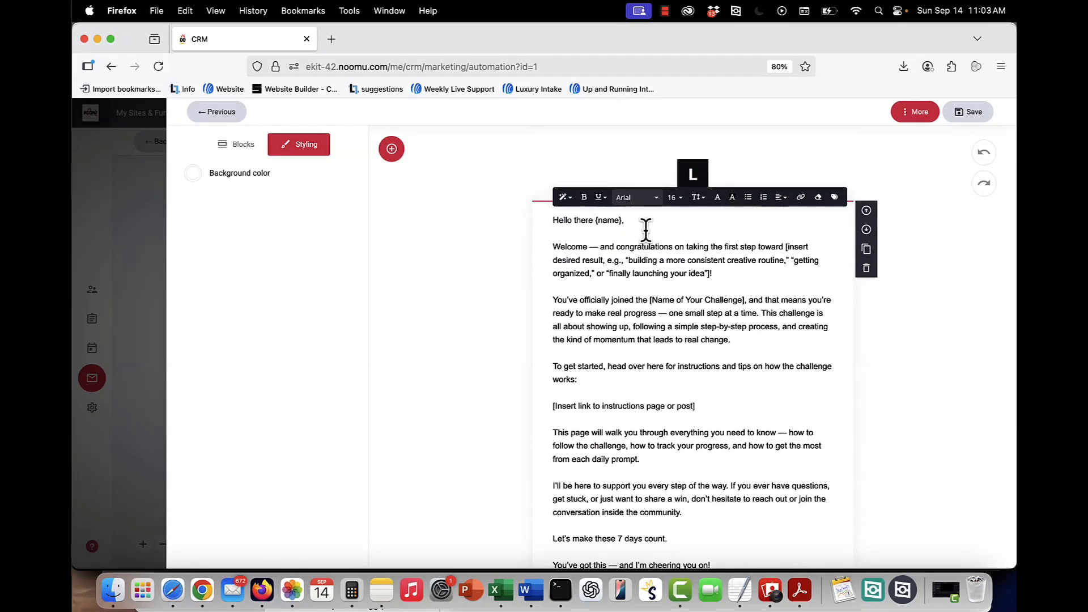
# Select the logo block and open its image file manager, then close it.
pyautogui.click(690, 175)
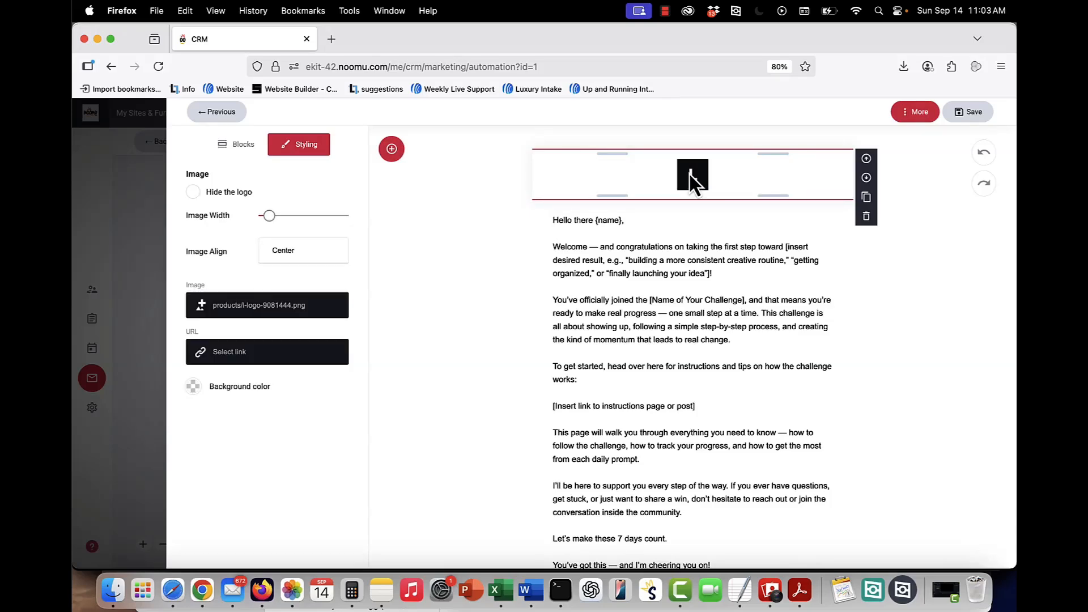
pyautogui.click(256, 309)
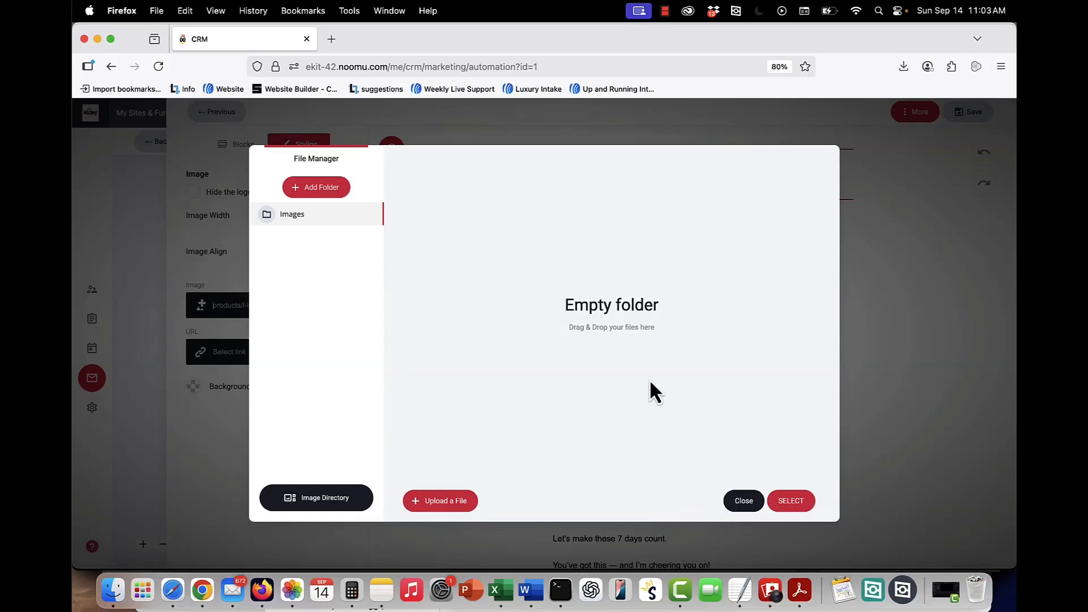
pyautogui.click(744, 501)
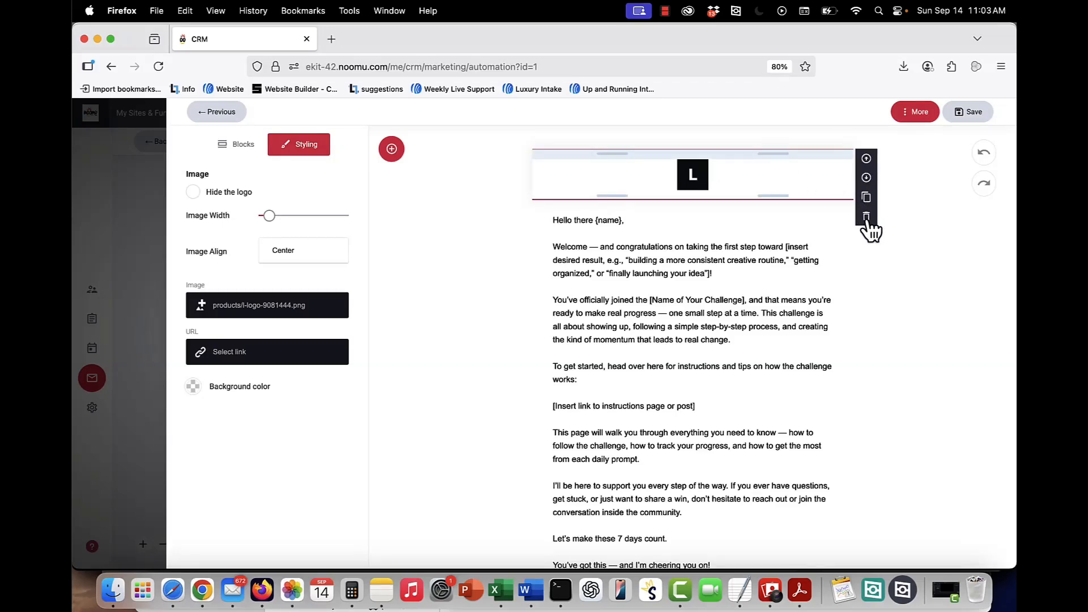
# Review the rest of the email body and return to the automation flow.
pyautogui.click(749, 274)
pyautogui.scroll(-5, 749, 274)
pyautogui.scroll(5, 749, 274)
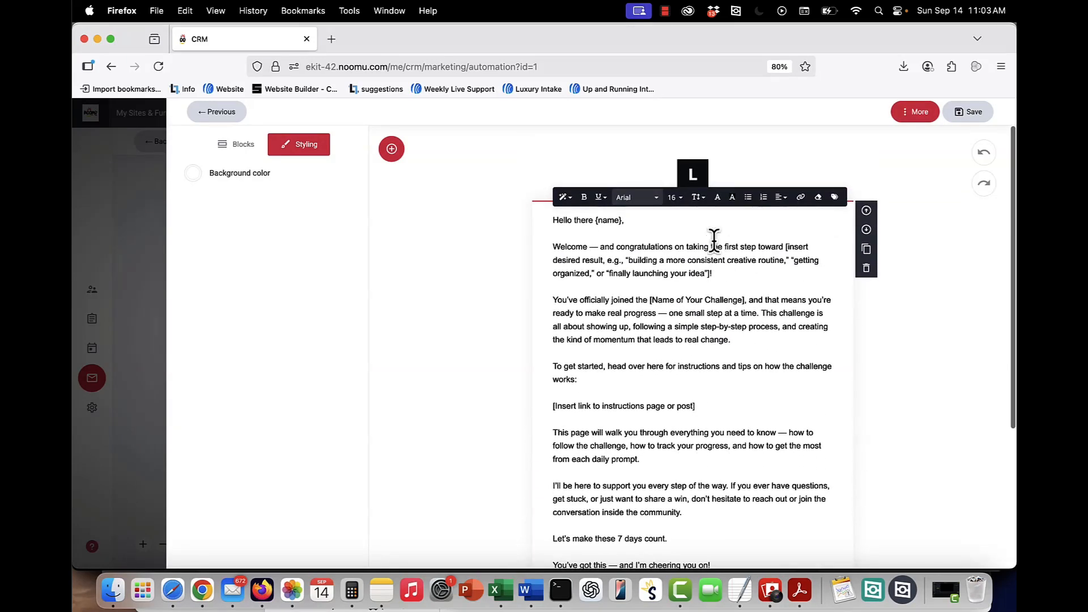
pyautogui.click(210, 117)
pyautogui.click(209, 119)
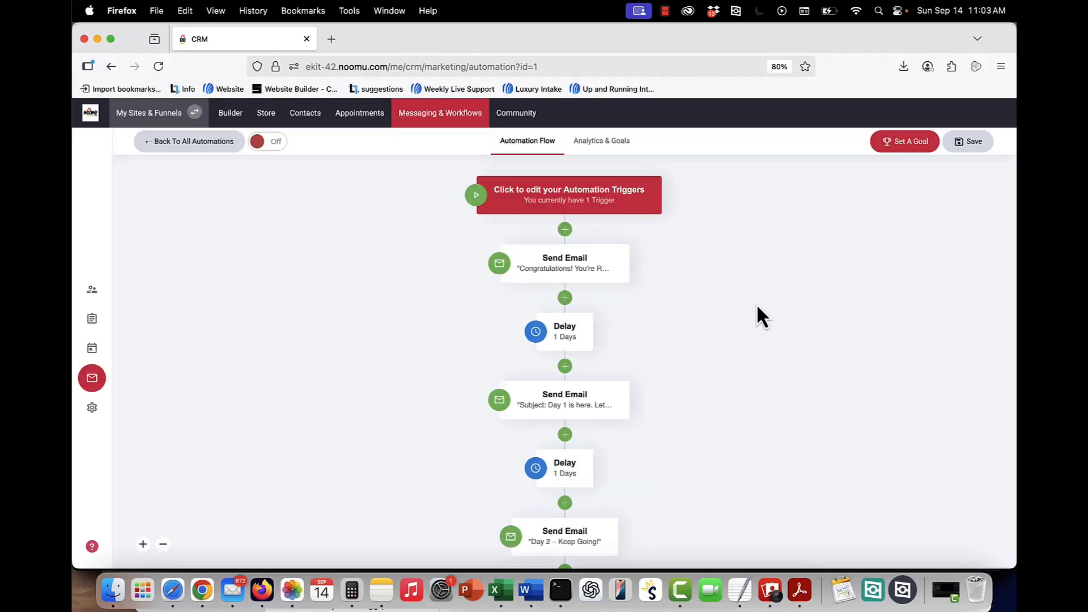
# Open the "Day 2 – Keep Going!" email to view its content and return to the flow.
pyautogui.scroll(-5, 756, 306)
pyautogui.scroll(-4, 579, 321)
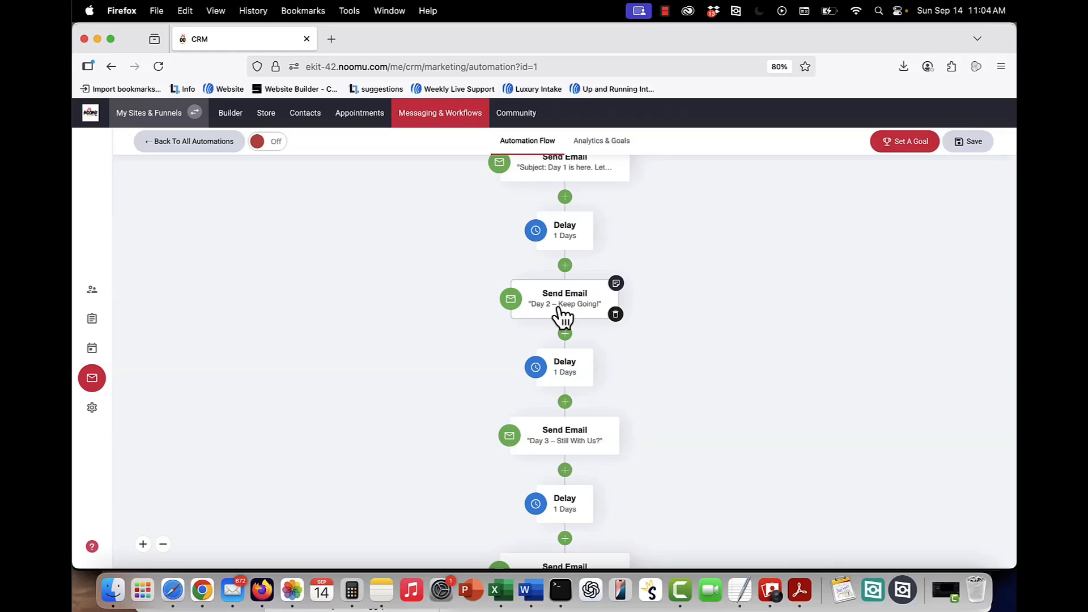
pyautogui.click(563, 306)
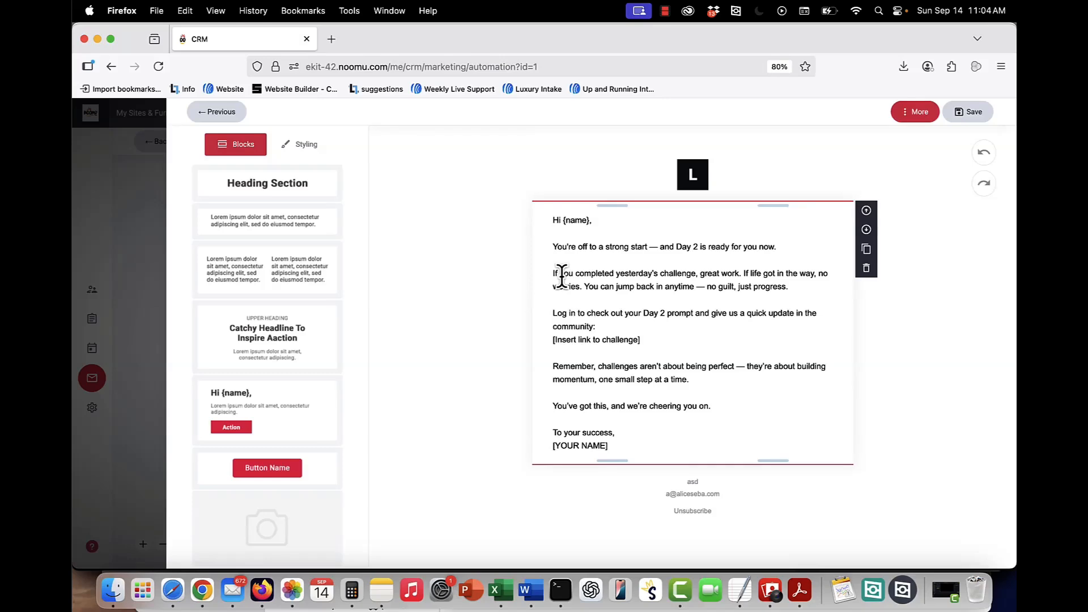
pyautogui.click(211, 113)
pyautogui.click(804, 353)
# Scroll to the end of the flow, open the final "You Did It" email, and close its step settings.
pyautogui.scroll(-5, 804, 352)
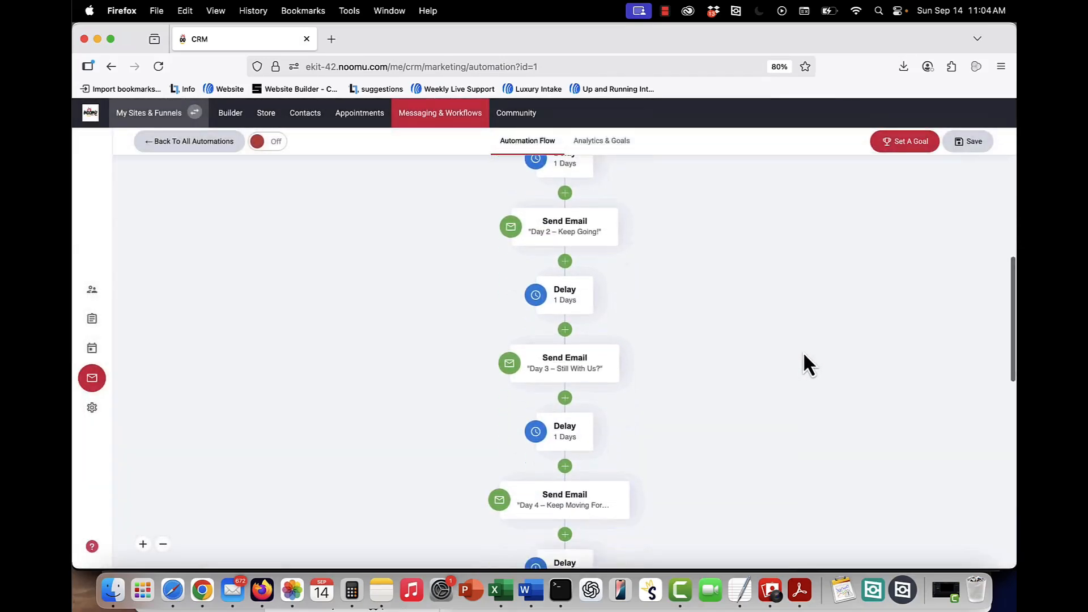
pyautogui.scroll(-6, 804, 351)
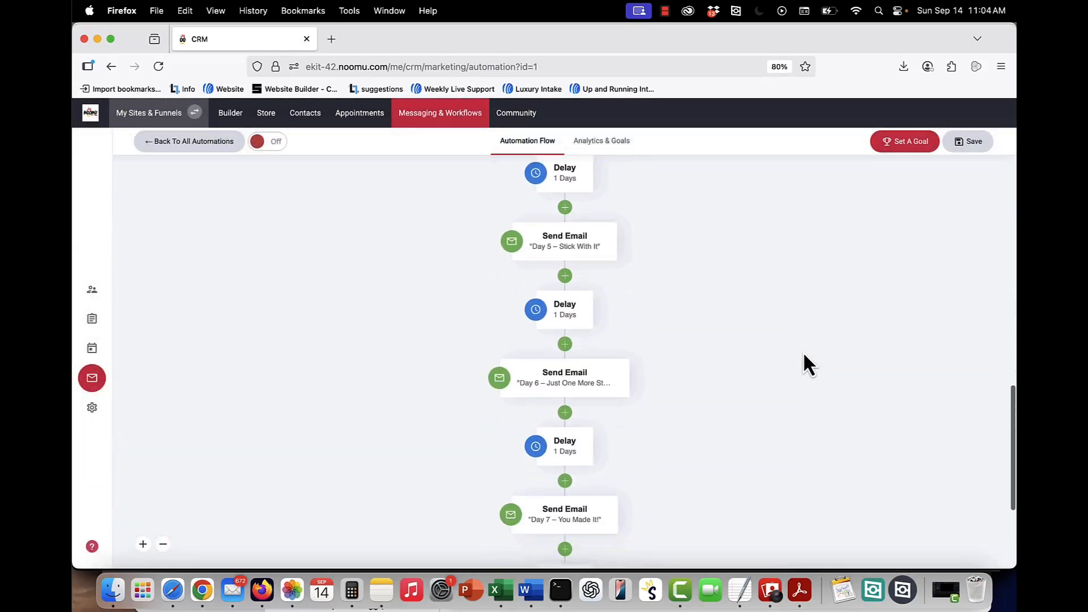
pyautogui.scroll(-3, 633, 288)
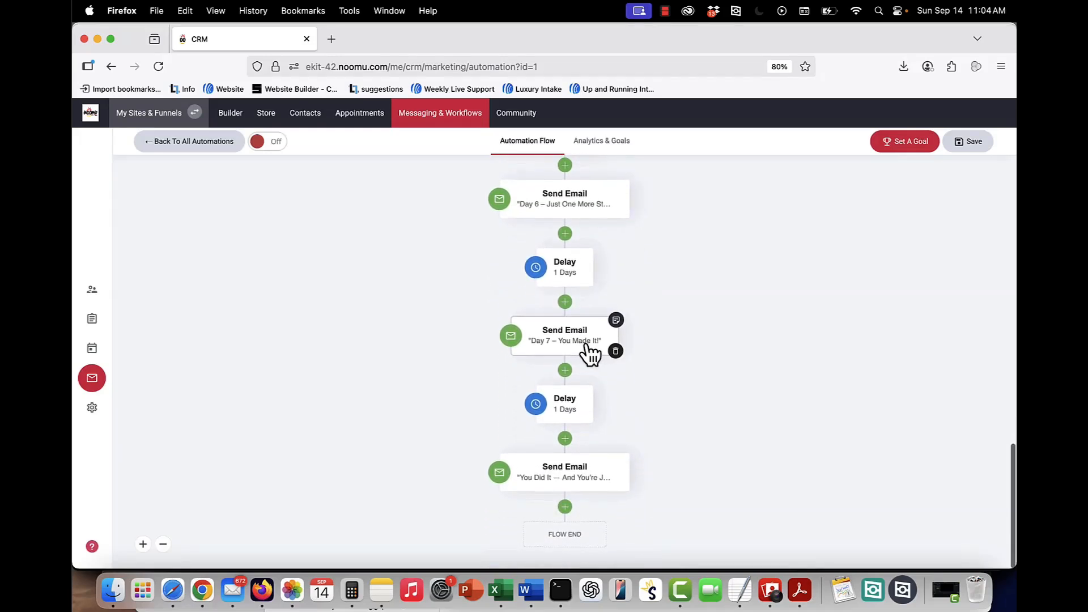
pyautogui.moveTo(566, 489)
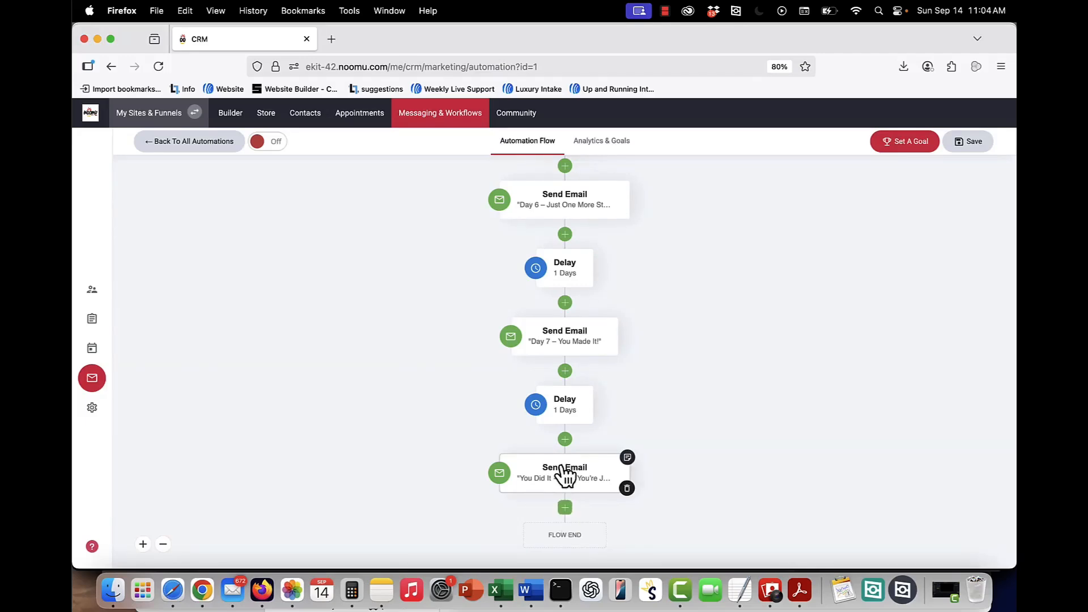
pyautogui.click(565, 485)
pyautogui.click(573, 488)
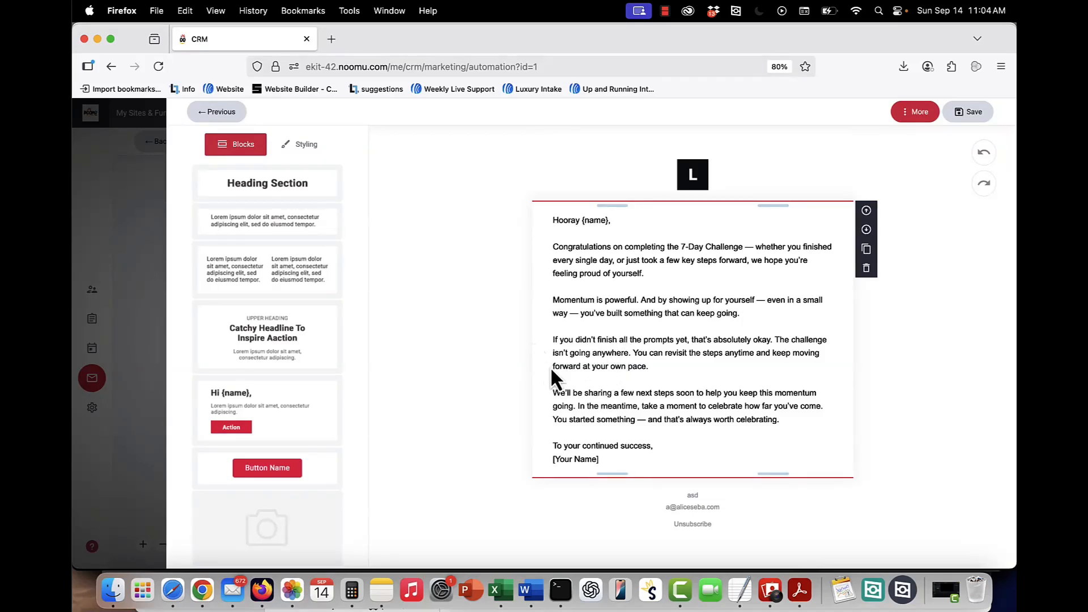
pyautogui.click(218, 113)
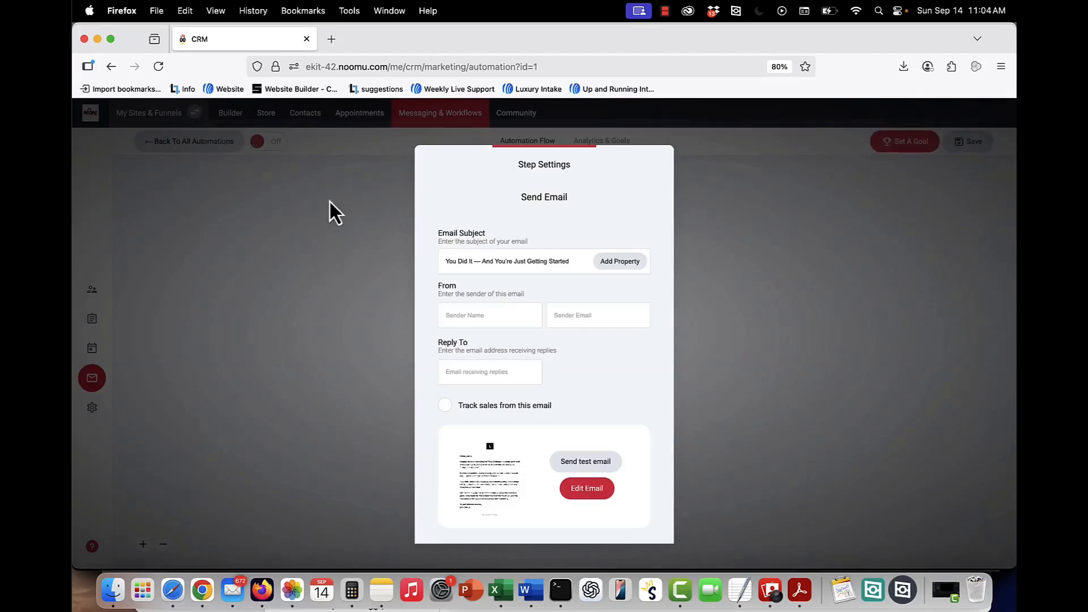
pyautogui.click(756, 384)
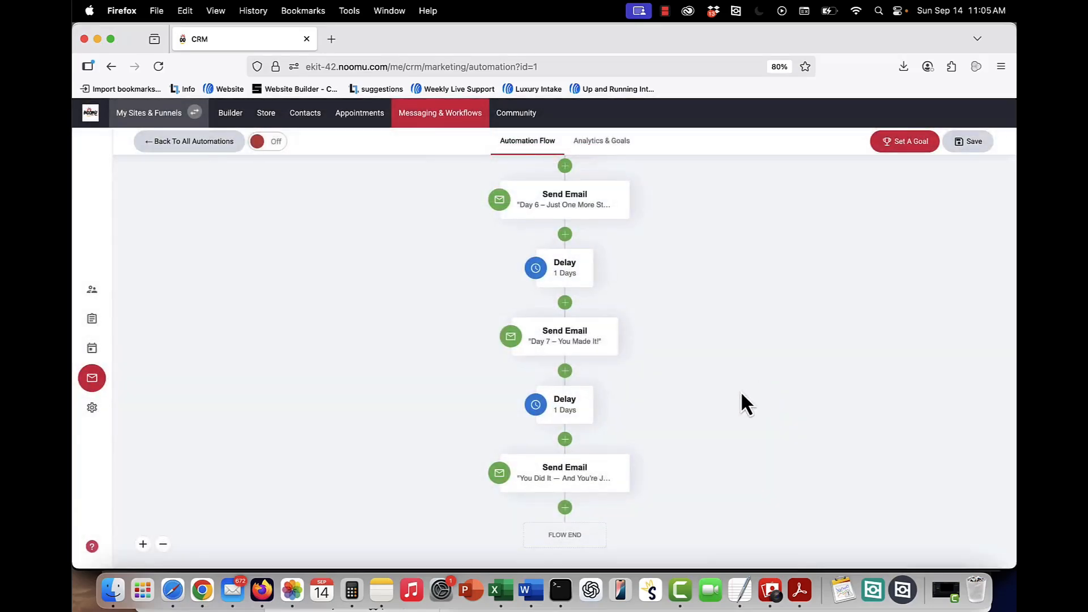
# Open the add-step options at the flow's end, pick Delay, and review its timing choices before closing.
pyautogui.click(564, 510)
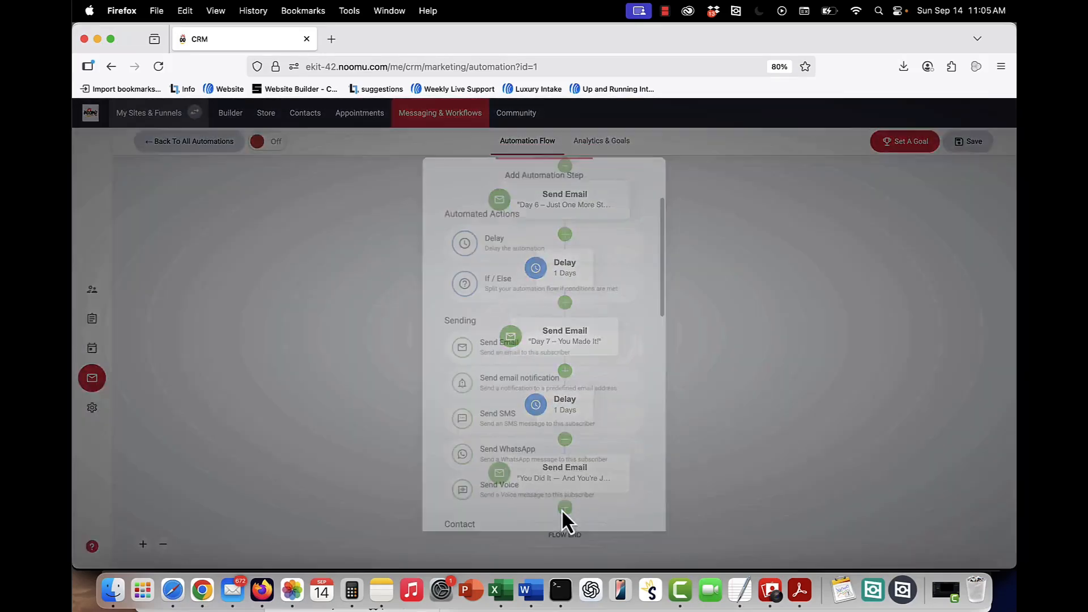
pyautogui.click(513, 249)
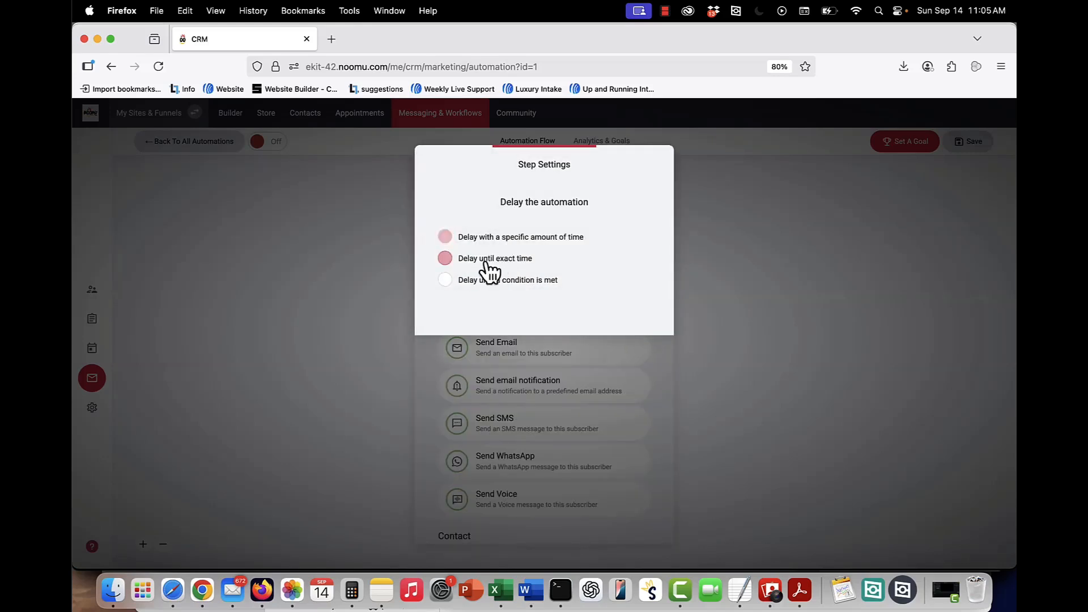
pyautogui.click(446, 258)
pyautogui.click(449, 237)
pyautogui.click(775, 258)
# Open the automation triggers to view the list-based trigger, then close them.
pyautogui.scroll(10, 775, 259)
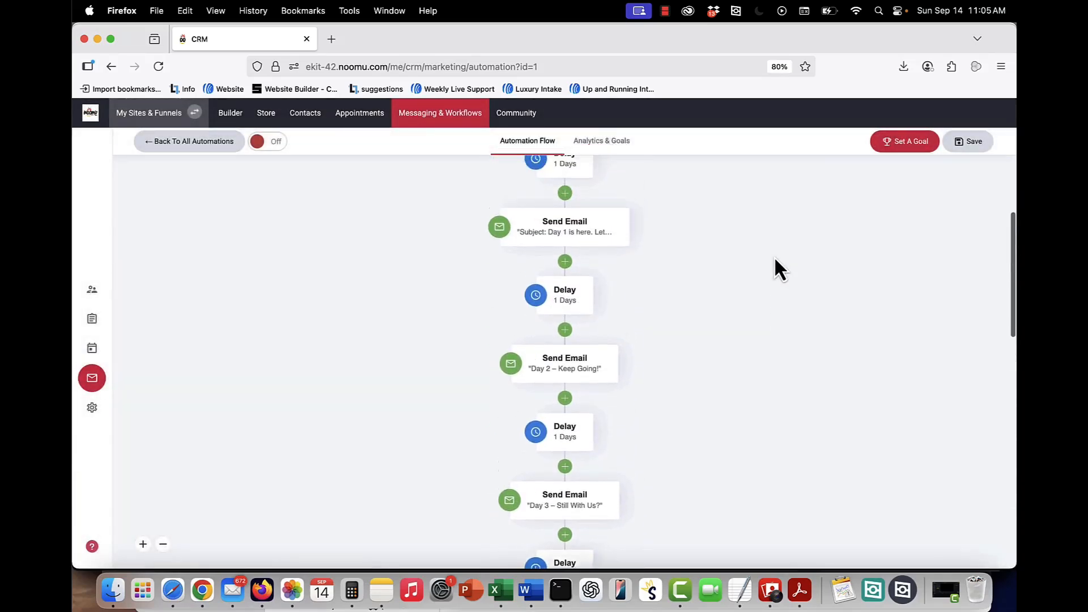
pyautogui.scroll(3, 774, 256)
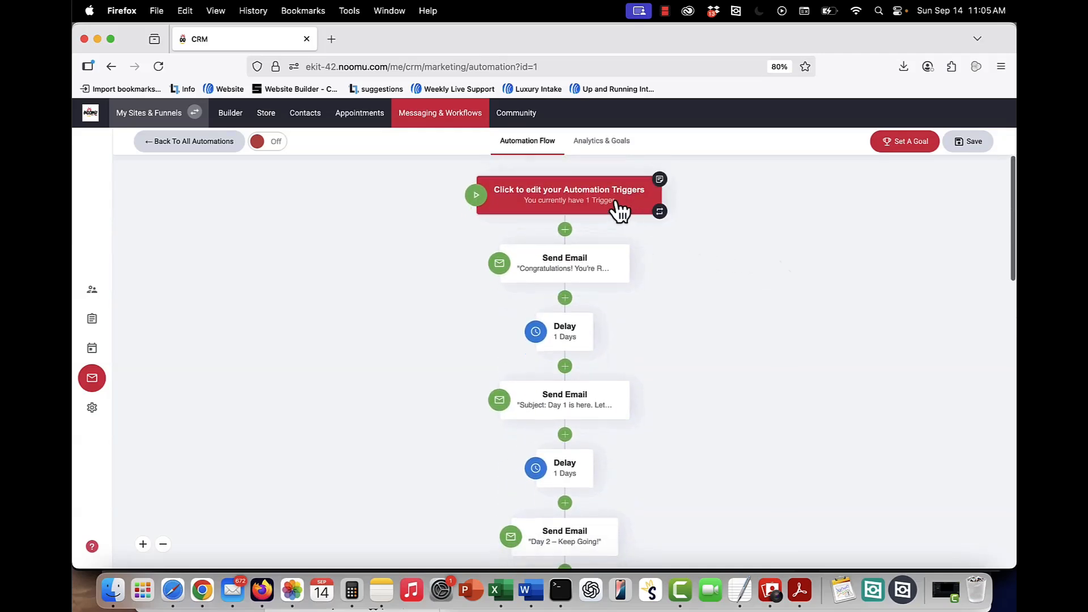
pyautogui.click(556, 195)
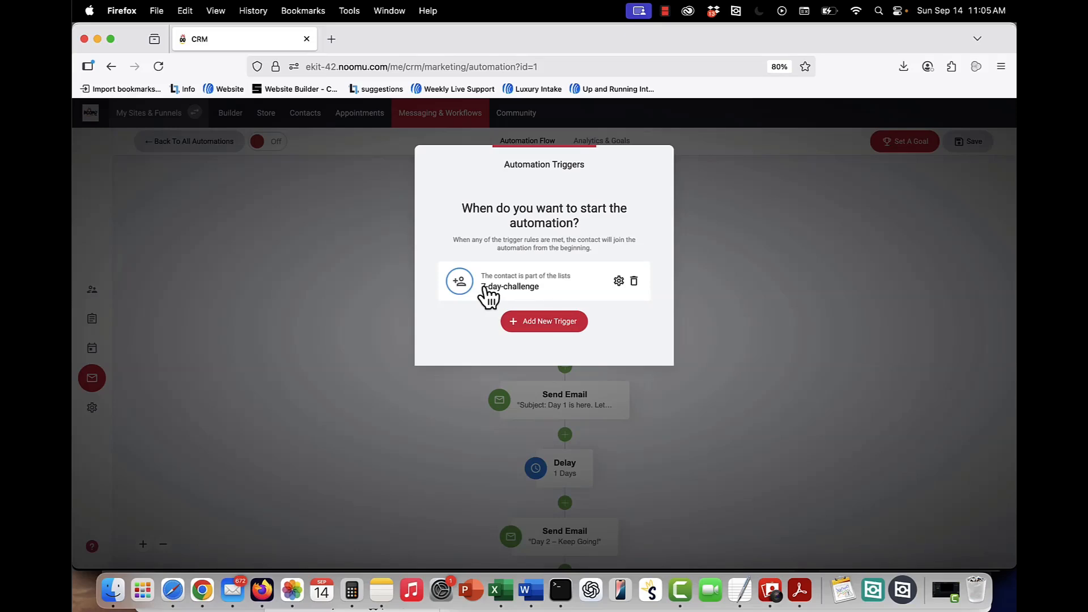
pyautogui.click(754, 234)
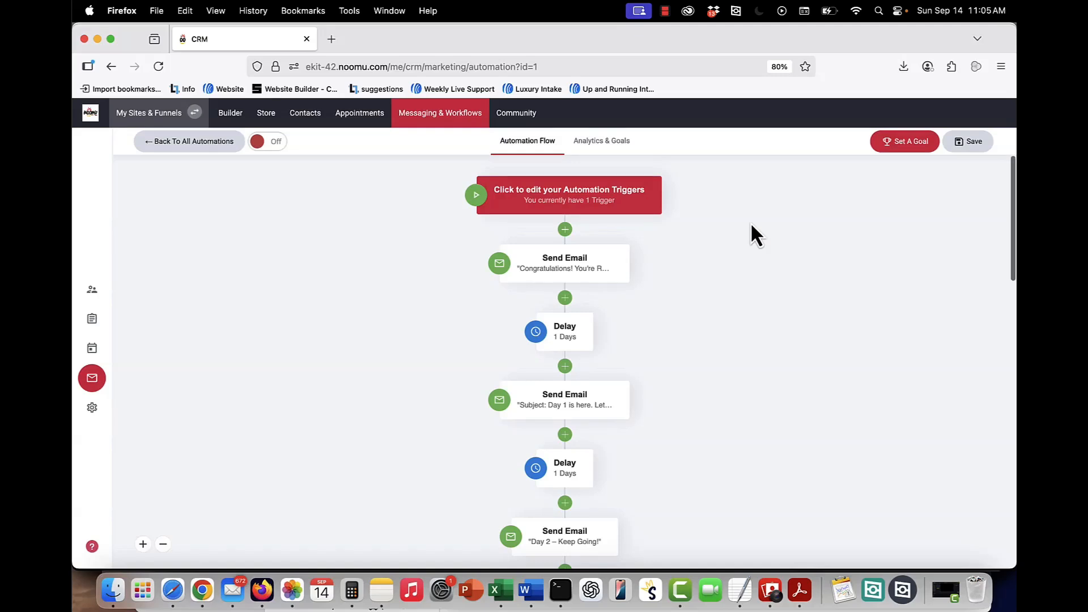
# Scroll to the end of the flow, open the automation goal setup, browse the available goal types, and close it without choosing.
pyautogui.scroll(-5, 751, 225)
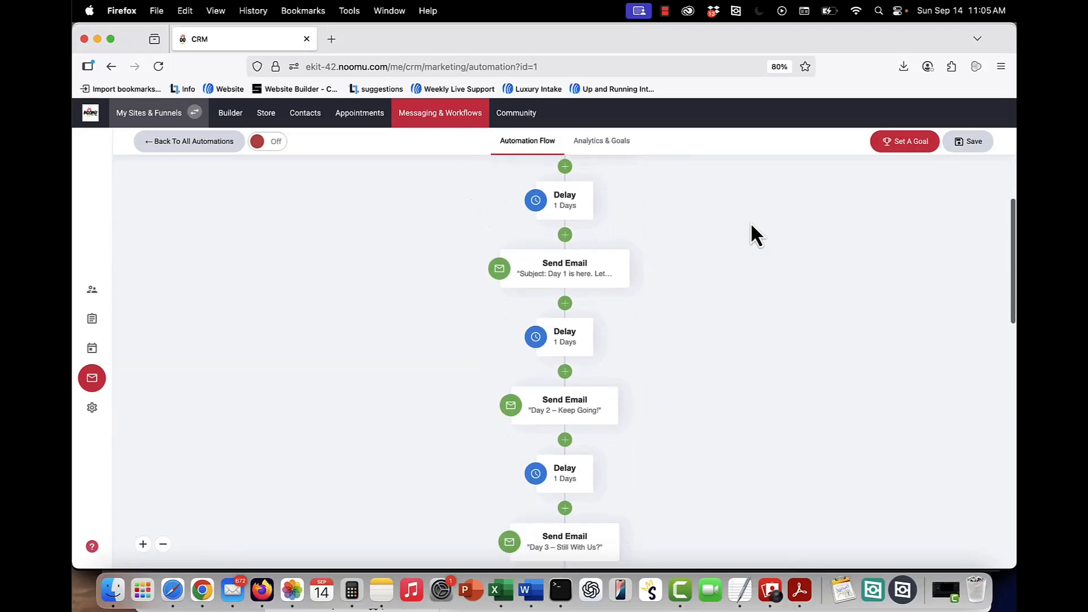
pyautogui.scroll(-20, 751, 225)
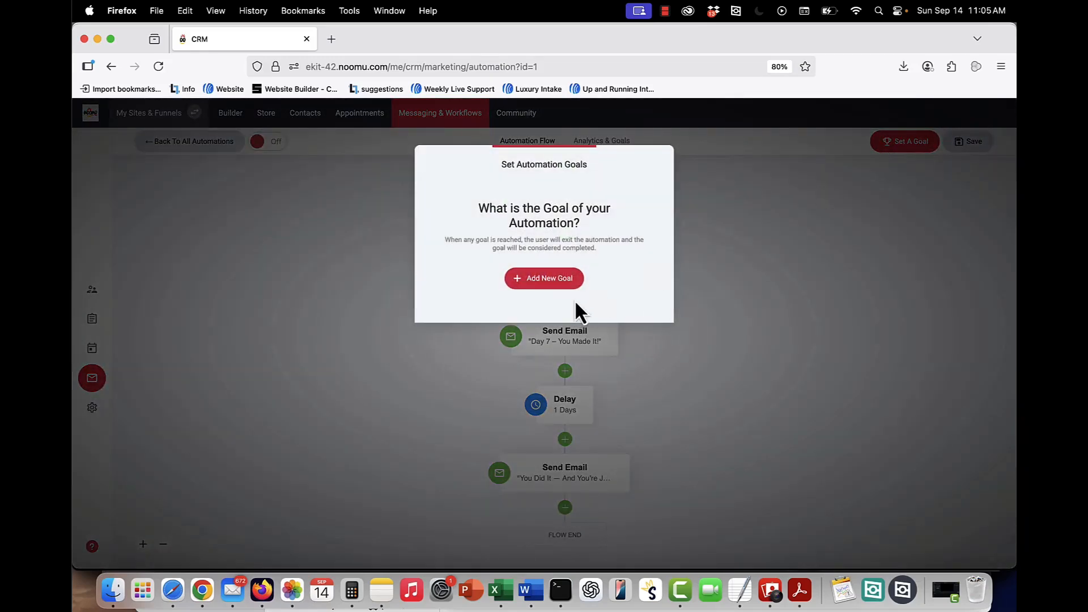
pyautogui.click(558, 284)
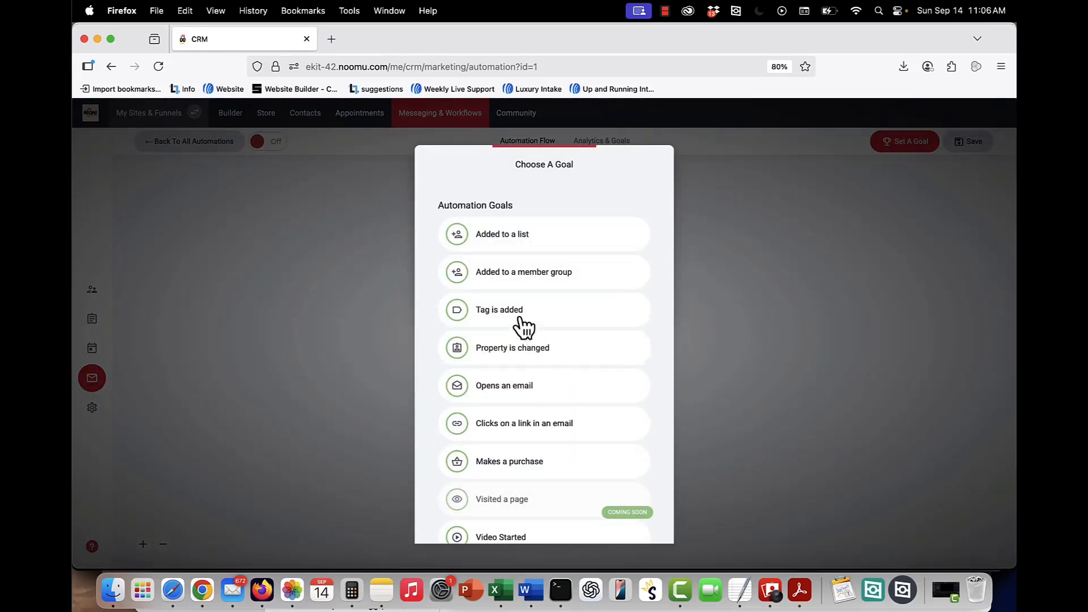
pyautogui.scroll(-3, 519, 324)
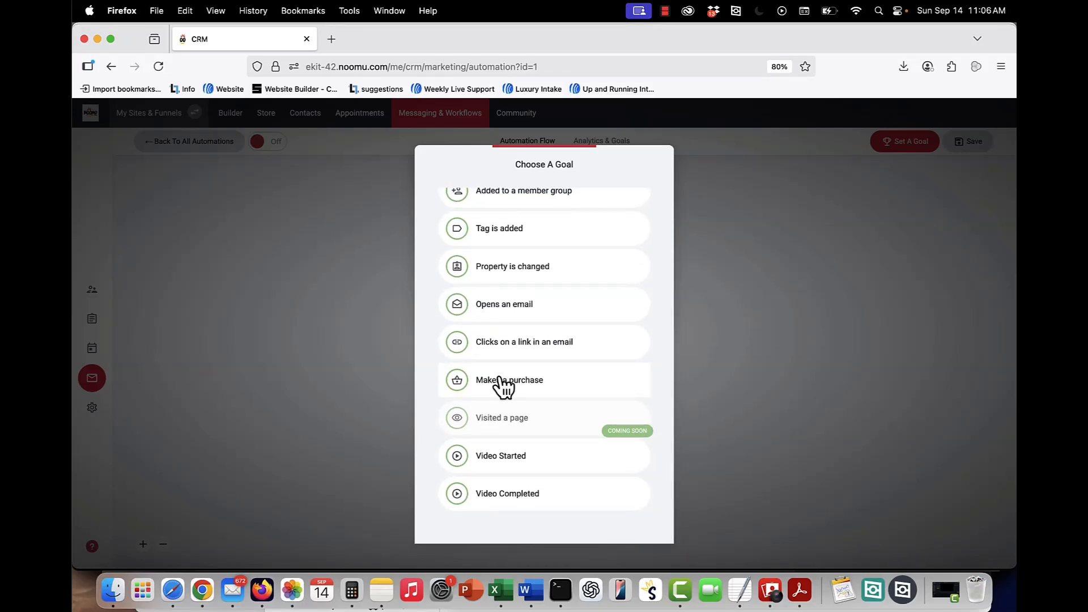
pyautogui.click(795, 305)
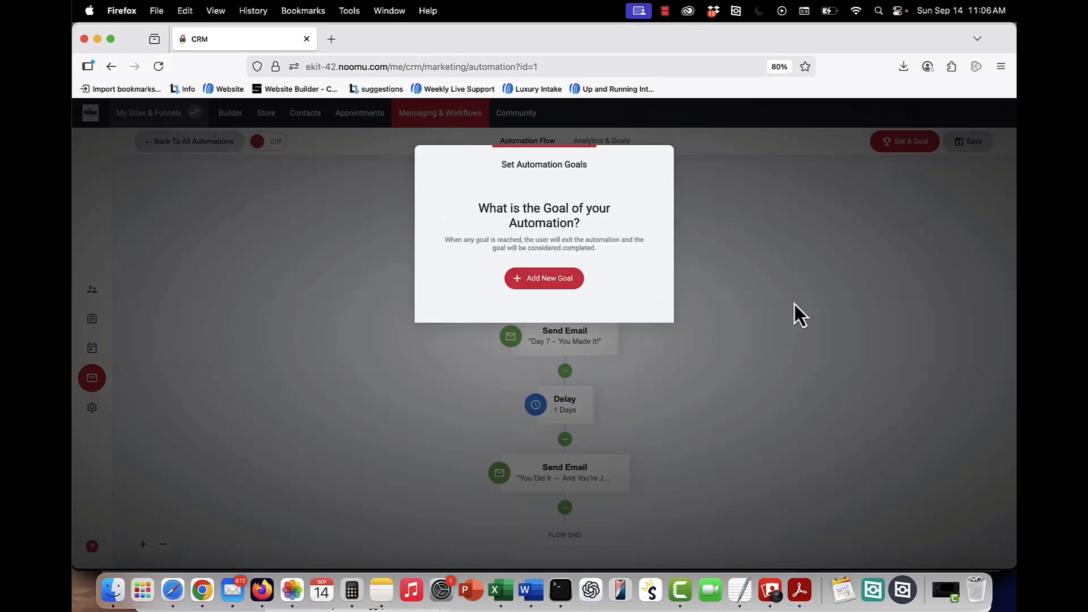
pyautogui.click(795, 304)
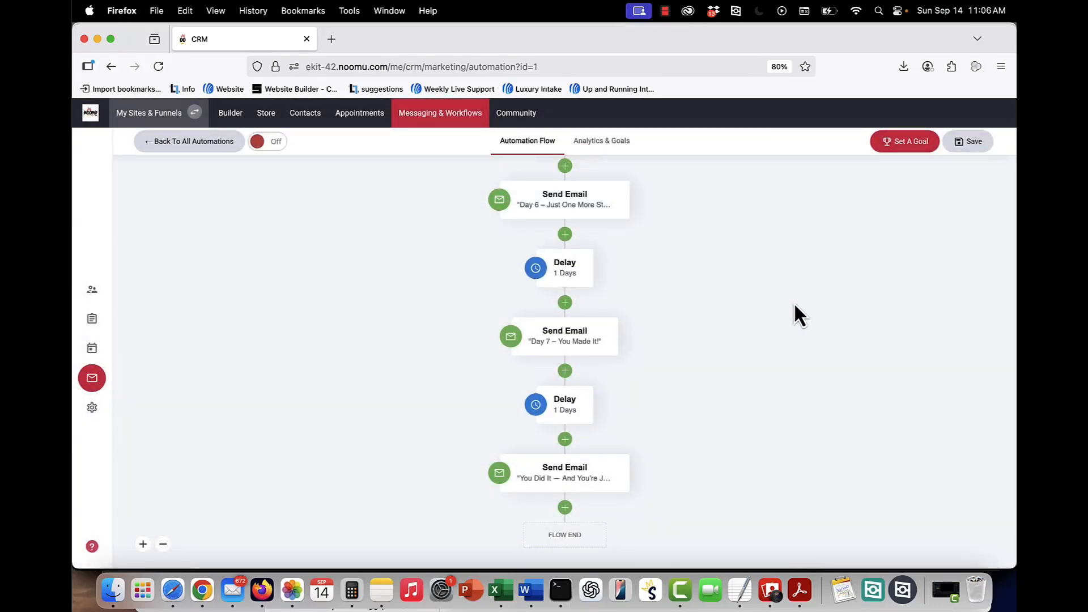
# Review the automation's Analytics & Goals overview and flow email statistics, then return to the list of all automations.
pyautogui.click(605, 149)
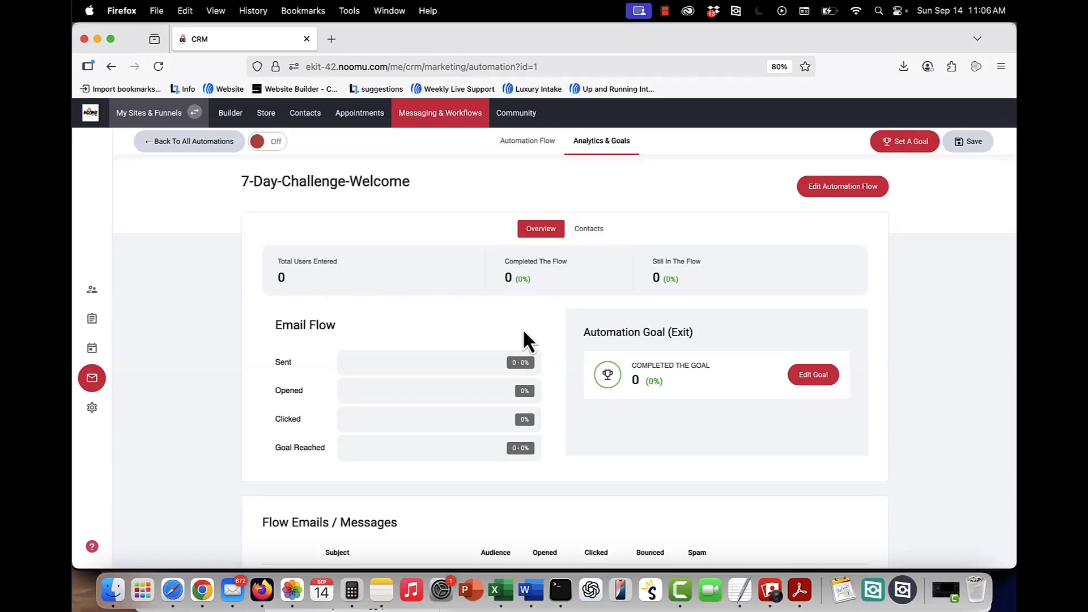
pyautogui.scroll(-1, 523, 339)
pyautogui.scroll(1, 508, 374)
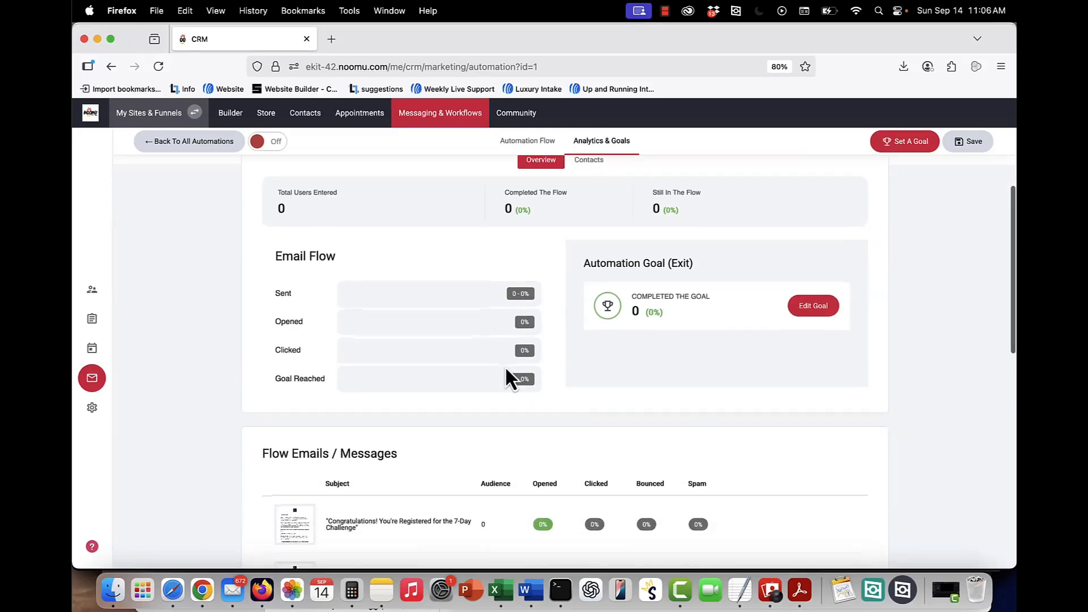
pyautogui.scroll(-2, 506, 370)
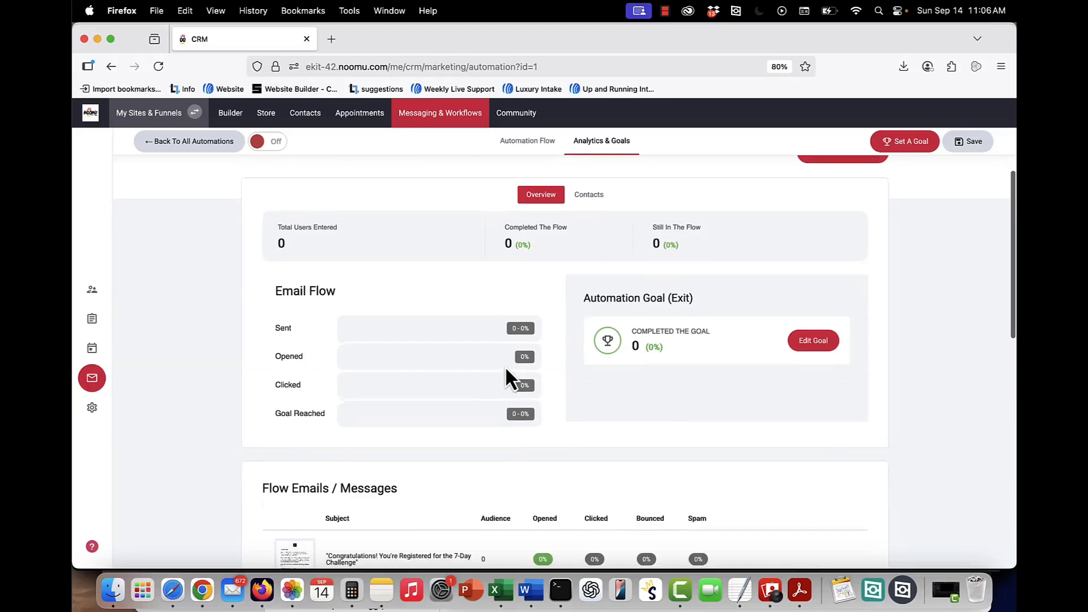
pyautogui.scroll(-3, 507, 375)
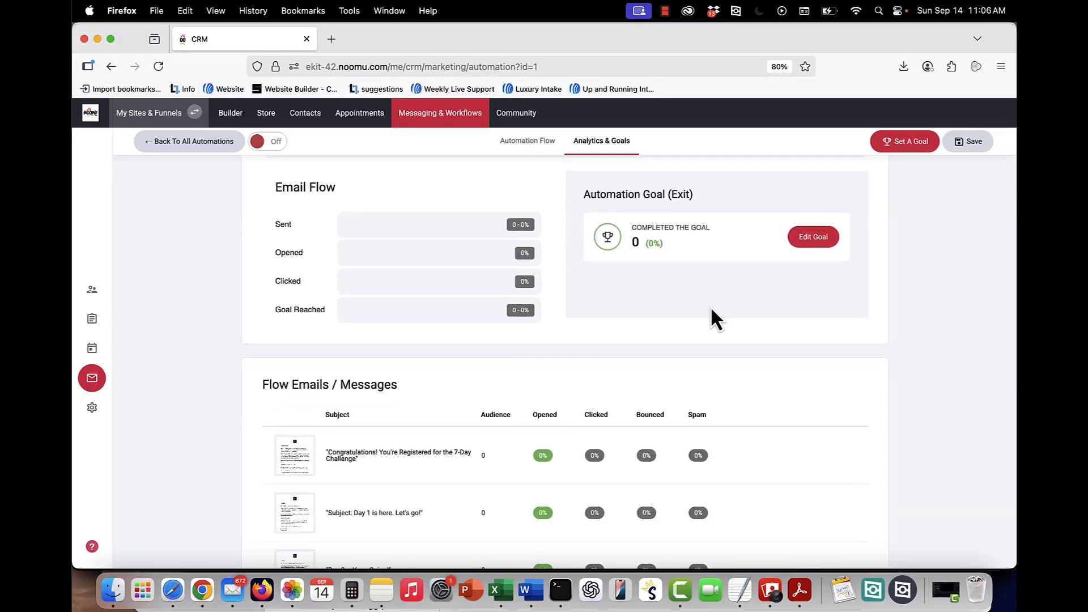
pyautogui.click(170, 143)
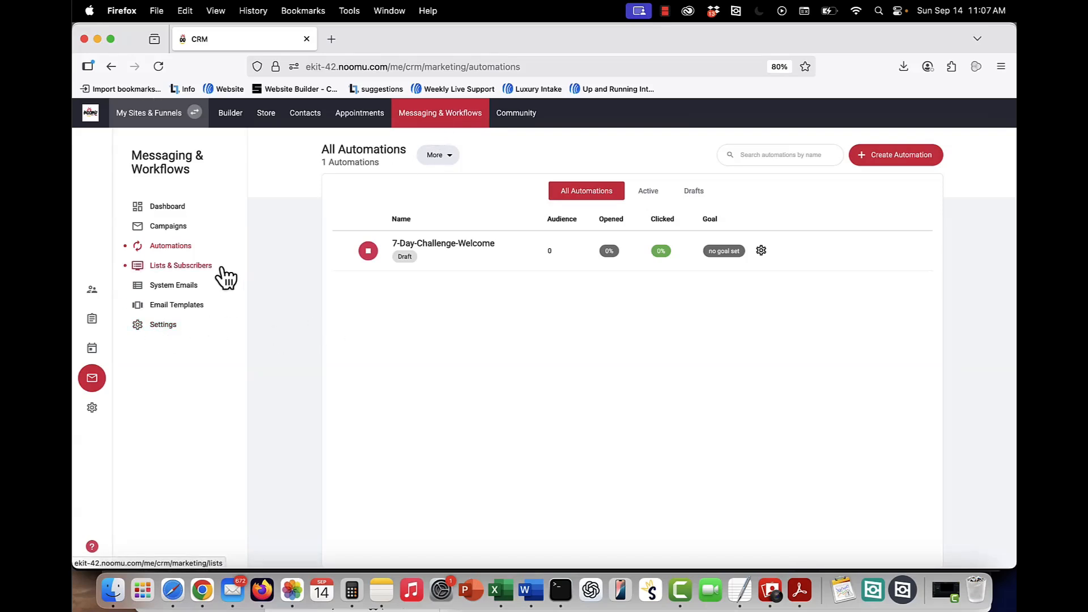
# Open the messaging settings and review the brand details fields before returning to the domains section.
pyautogui.click(163, 325)
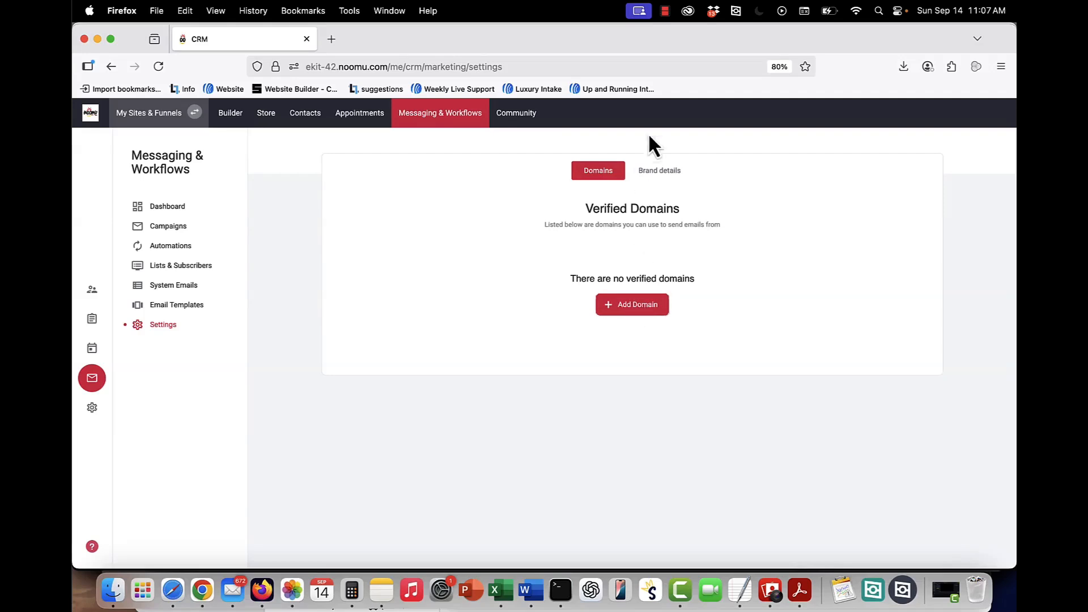
pyautogui.click(658, 178)
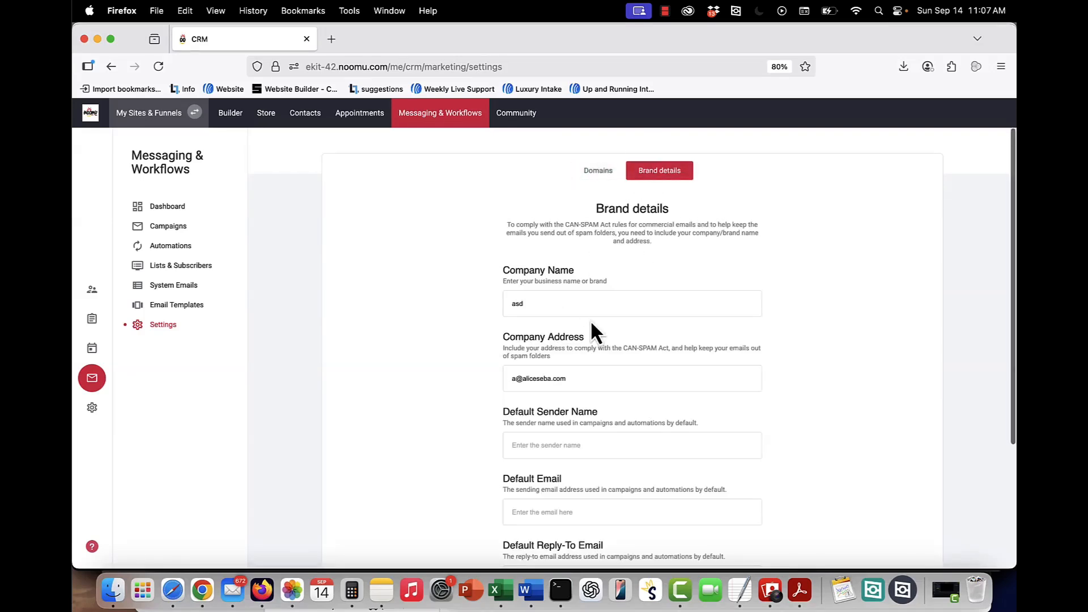
pyautogui.scroll(-5, 591, 320)
pyautogui.scroll(2, 590, 320)
pyautogui.scroll(3, 589, 317)
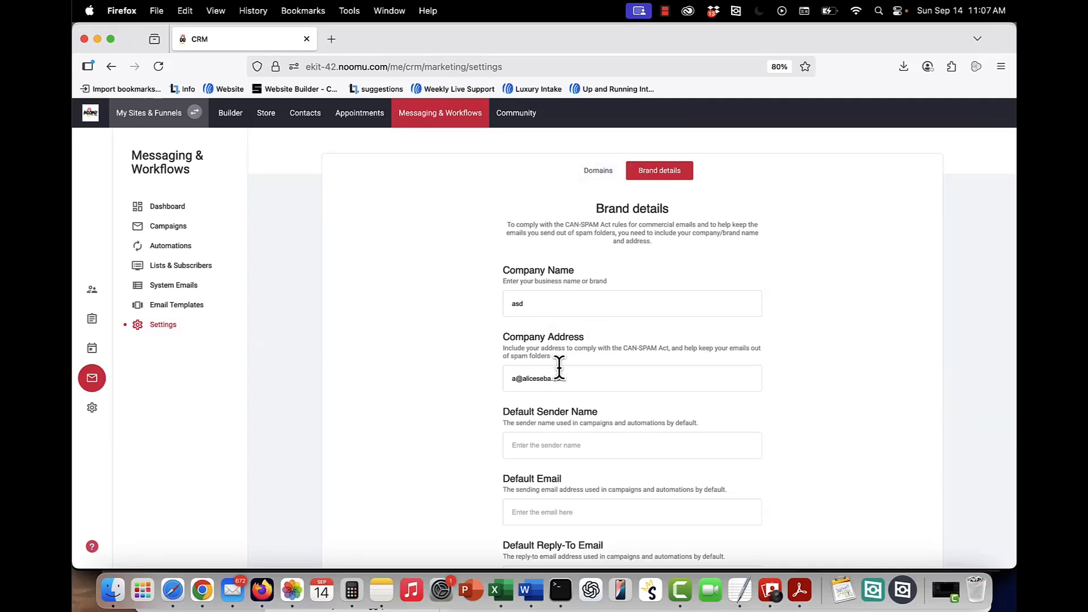
pyautogui.scroll(-1, 559, 368)
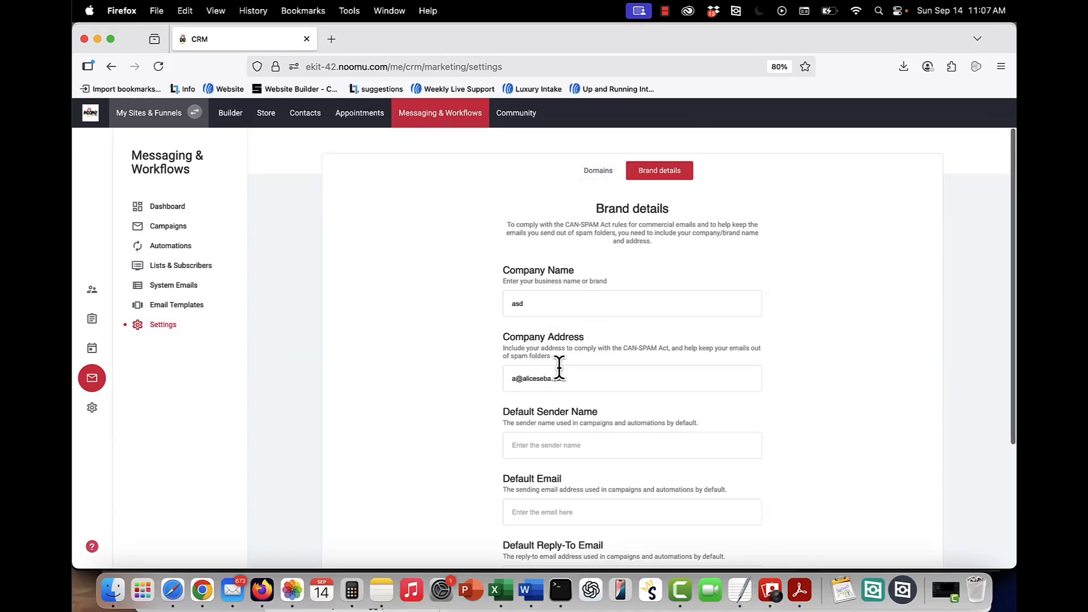
pyautogui.click(598, 177)
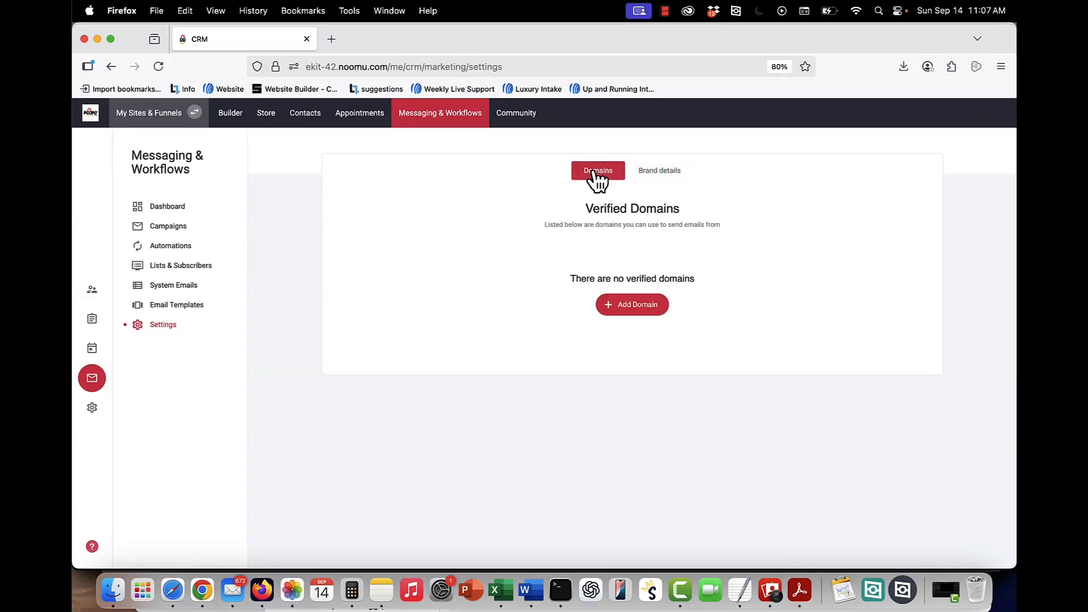
# Add the sending domain for verification, submit it, and close the verification records window.
pyautogui.click(614, 312)
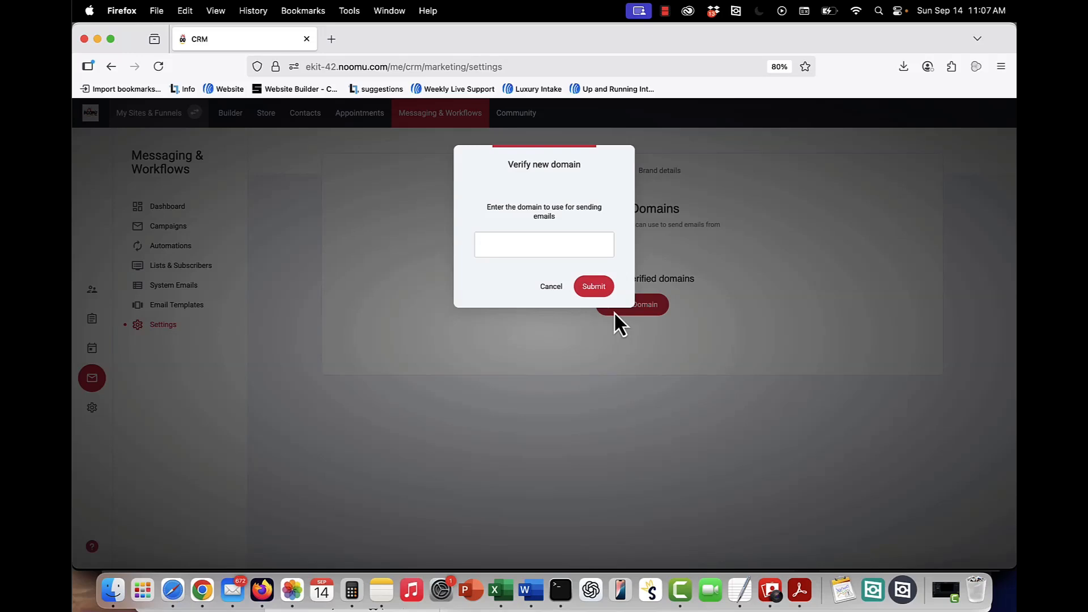
pyautogui.write('domain.')
pyautogui.click(596, 287)
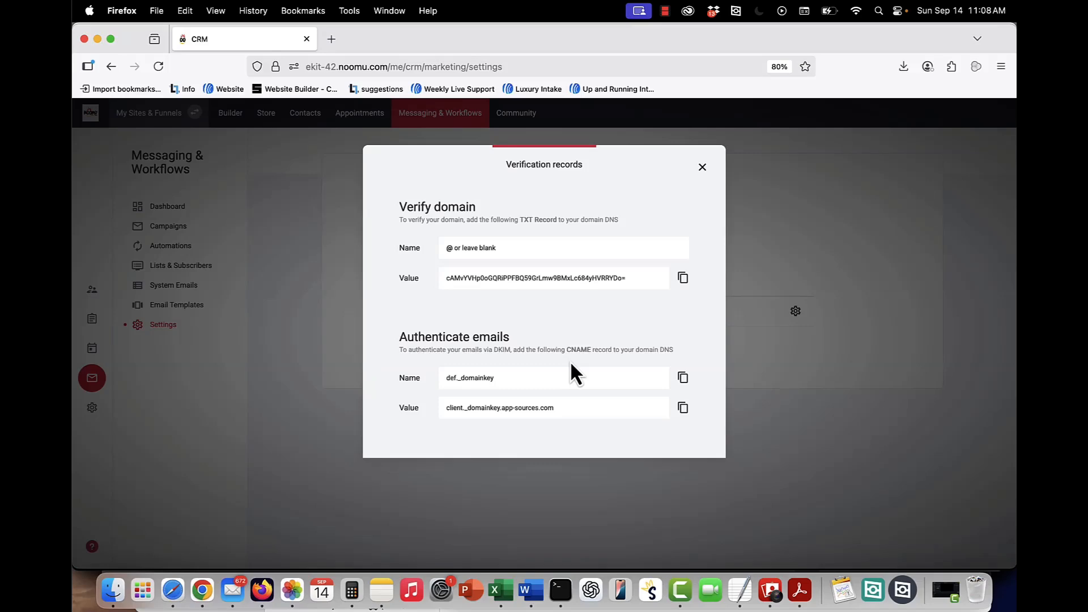
pyautogui.click(833, 192)
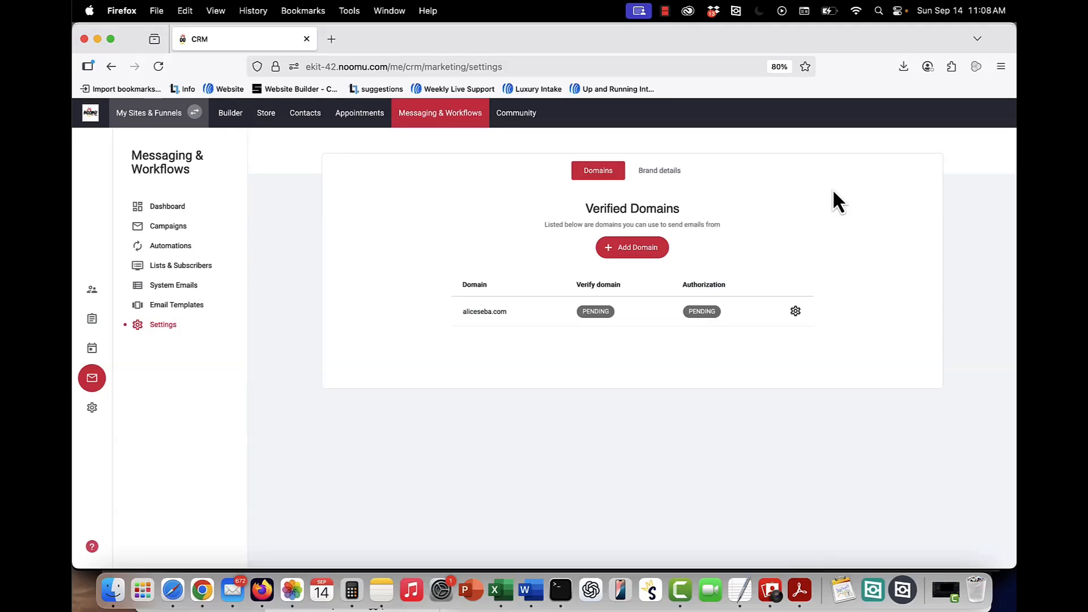
# Return to the automations list and open the options menu for the 7-Day-Challenge-Welcome automation.
pyautogui.click(168, 247)
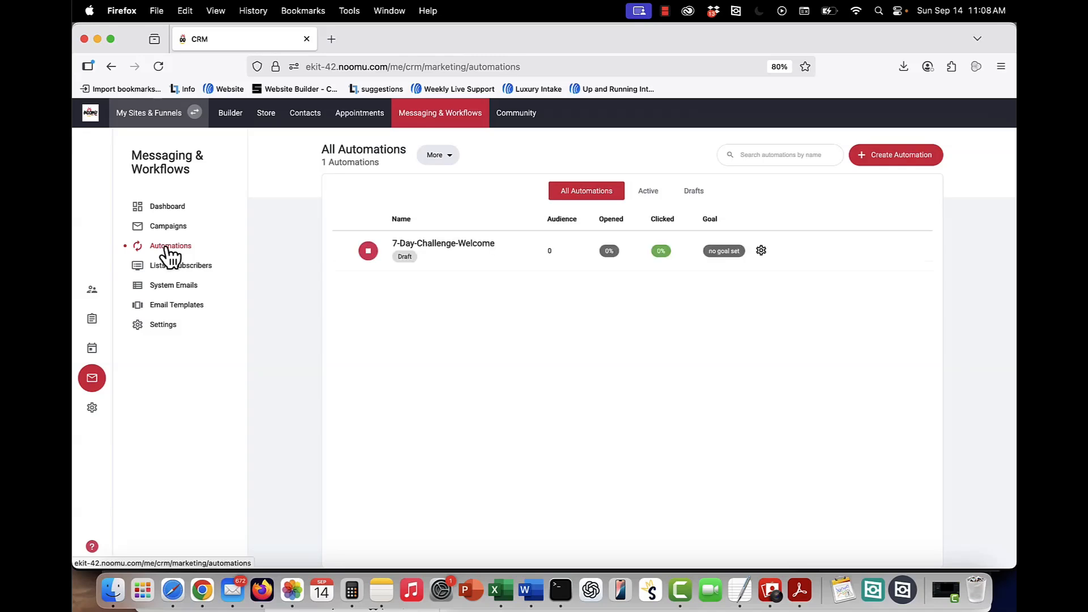
pyautogui.click(762, 251)
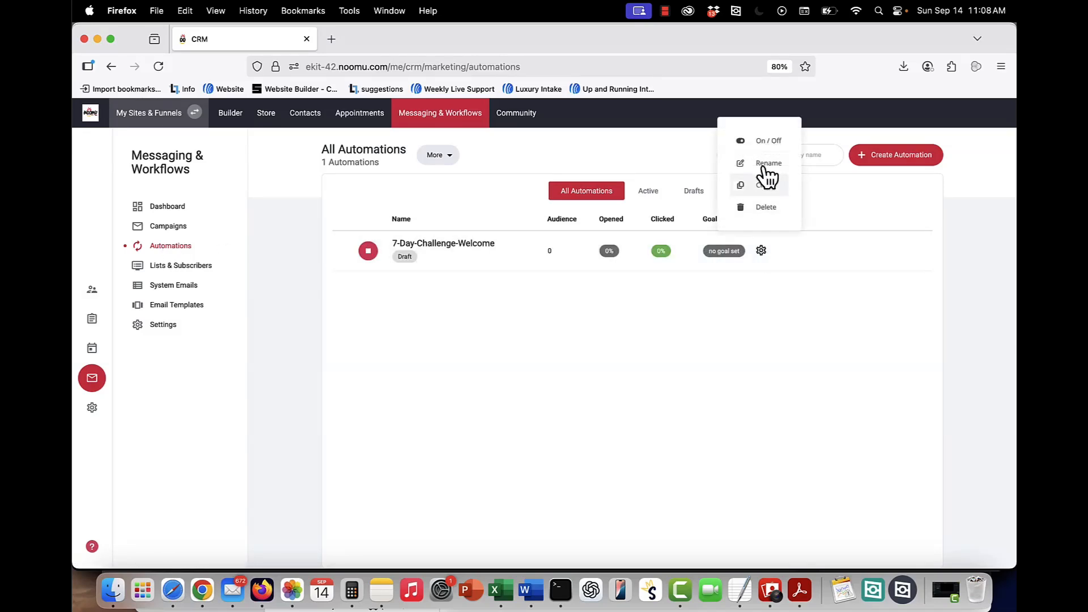